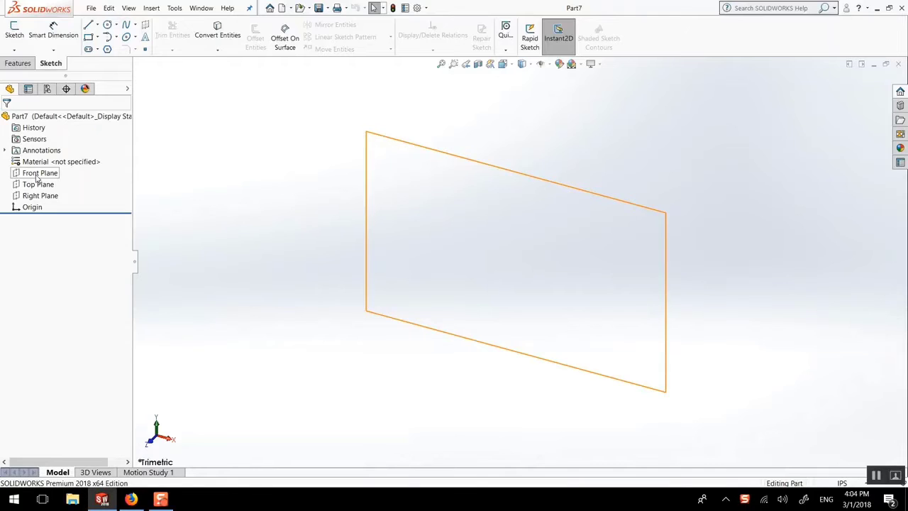
Step: On the Front Plane, sketch a line sloping down rightward past the origin, then a short horizontal line rightward from its lower end
click(38, 174)
click(44, 162)
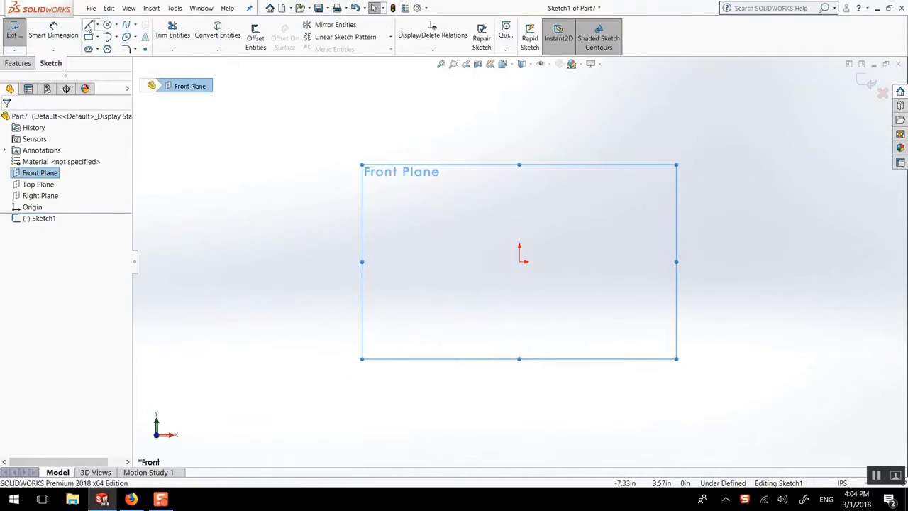
click(476, 193)
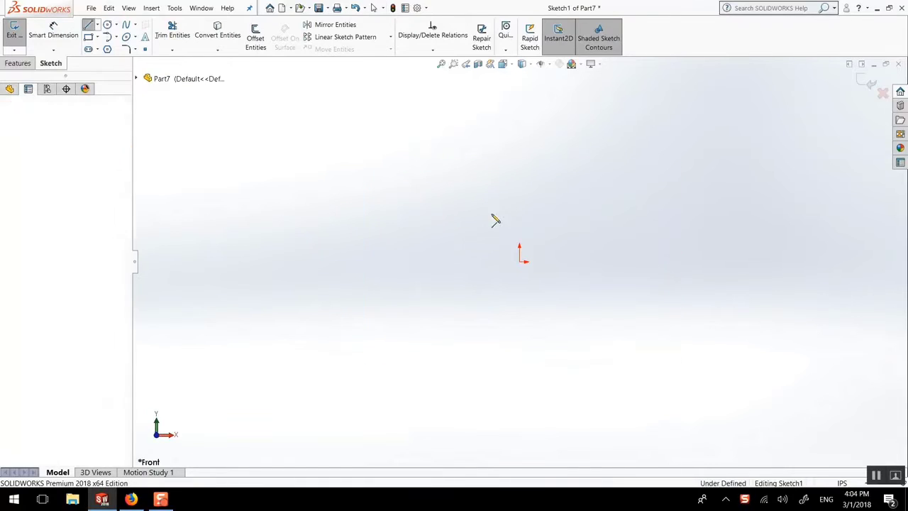
click(563, 314)
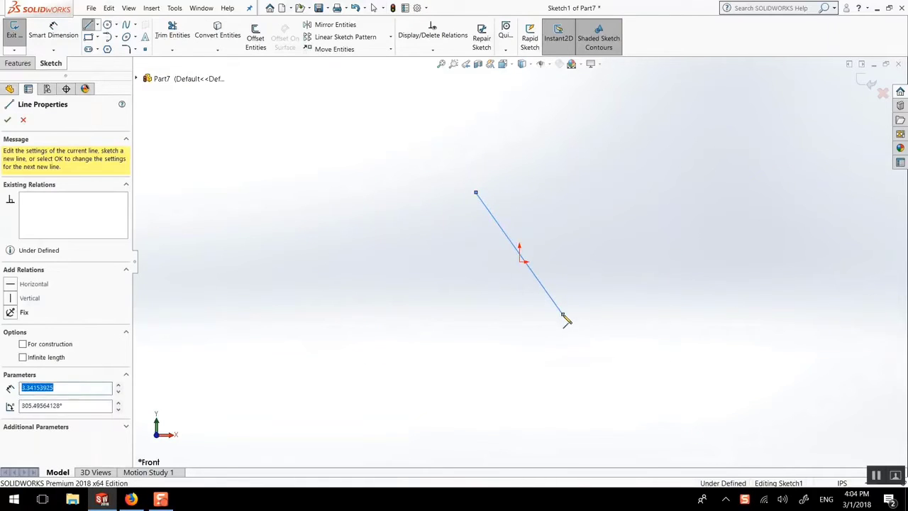
click(610, 315)
key(Escape)
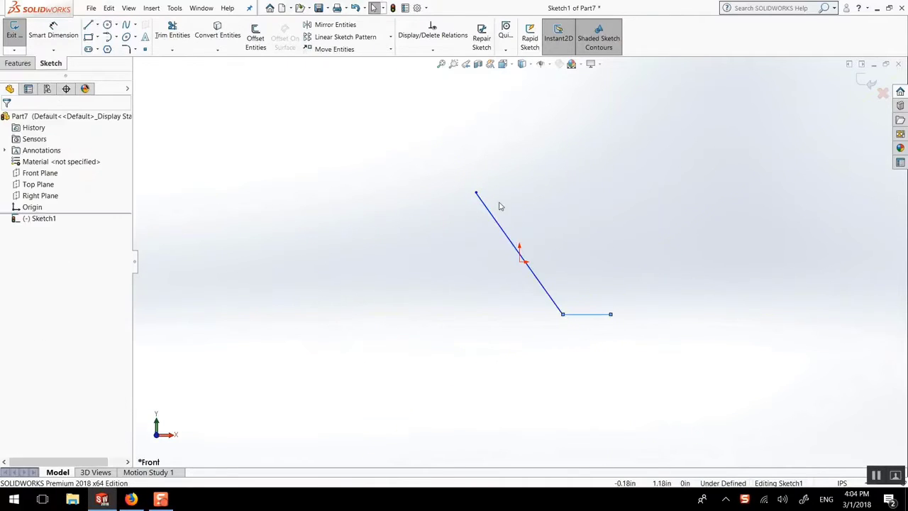
Step: Sketch a horizontal line about 0.92 in long leftward from the sloping line's upper end
key(l)
click(476, 193)
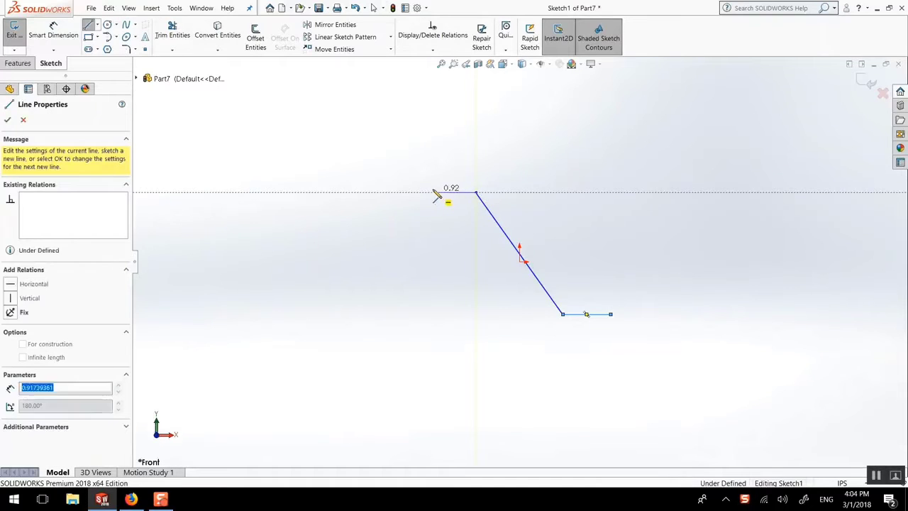
double_click(434, 192)
key(Escape)
Step: Set the document units to CGS (centimeter, gram, second) and reopen the sketch for editing
click(842, 483)
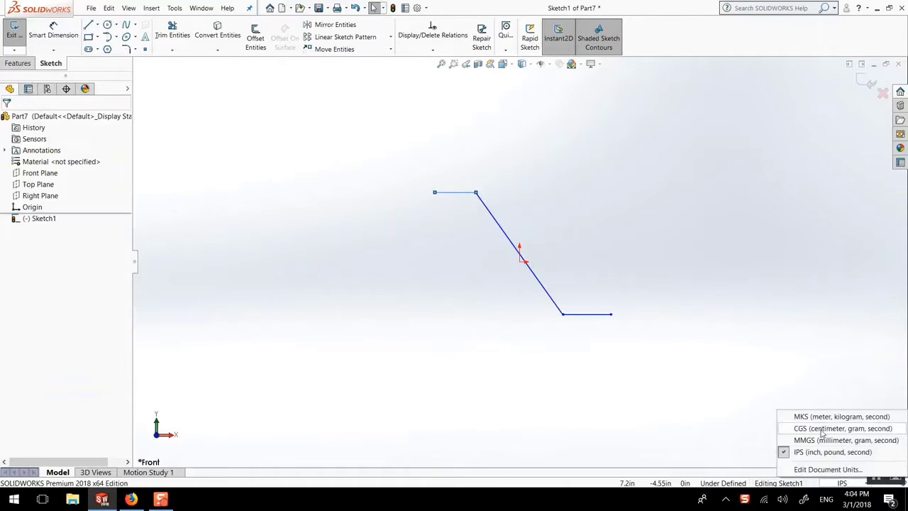
click(809, 427)
click(44, 218)
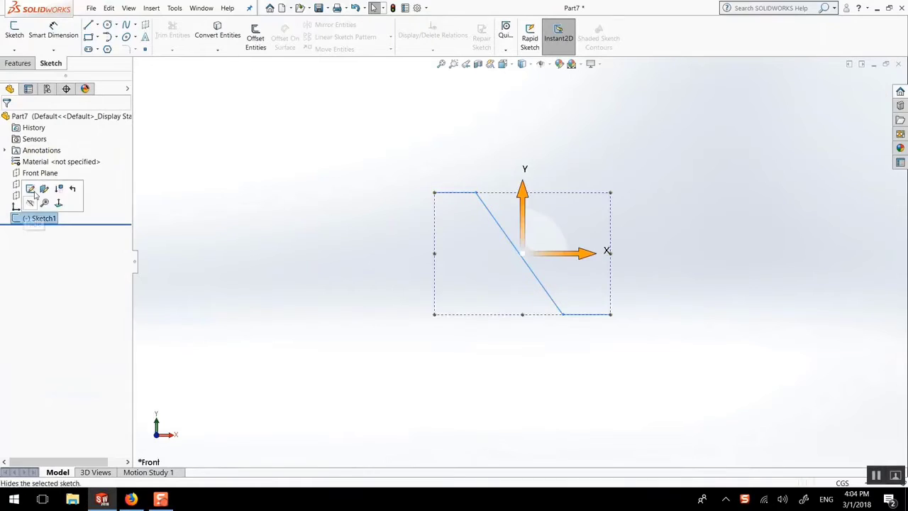
click(34, 187)
Step: Dimension the upper and lower horizontal lines to 3 cm each
click(53, 32)
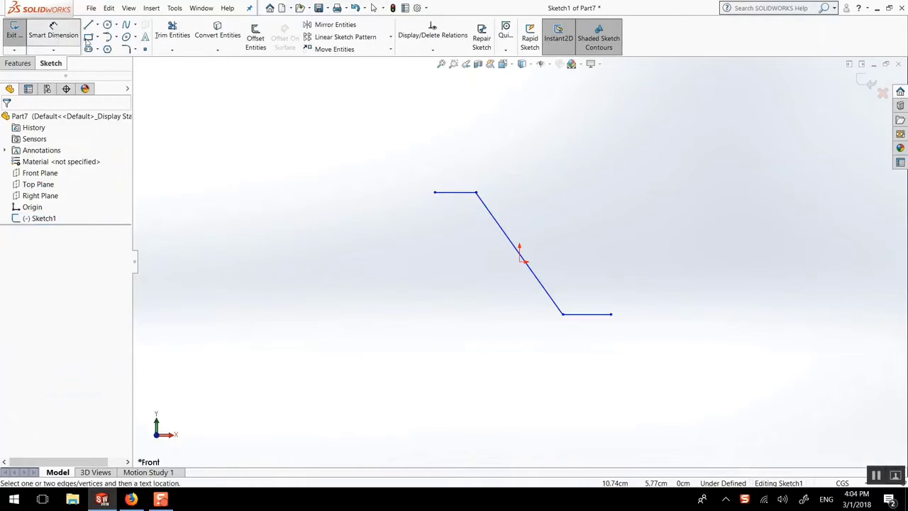
click(466, 193)
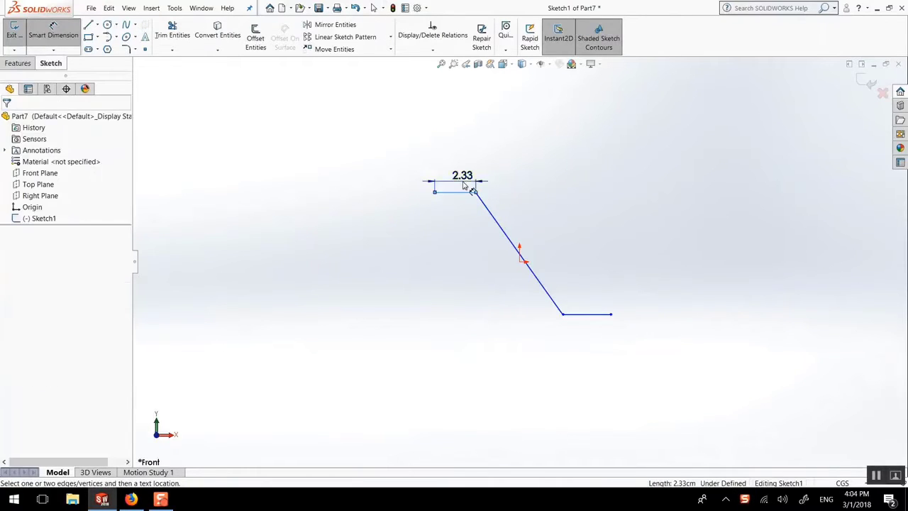
click(462, 183)
text(3)
key(Return)
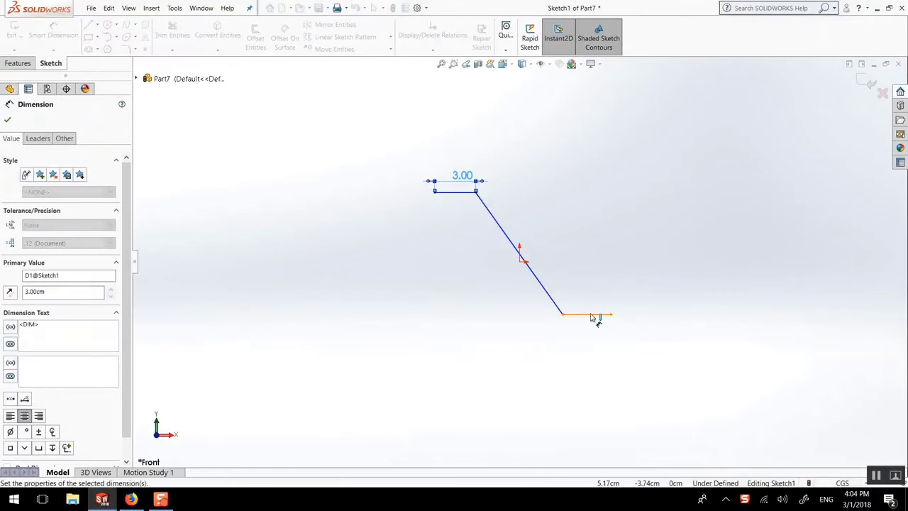
click(593, 313)
click(594, 303)
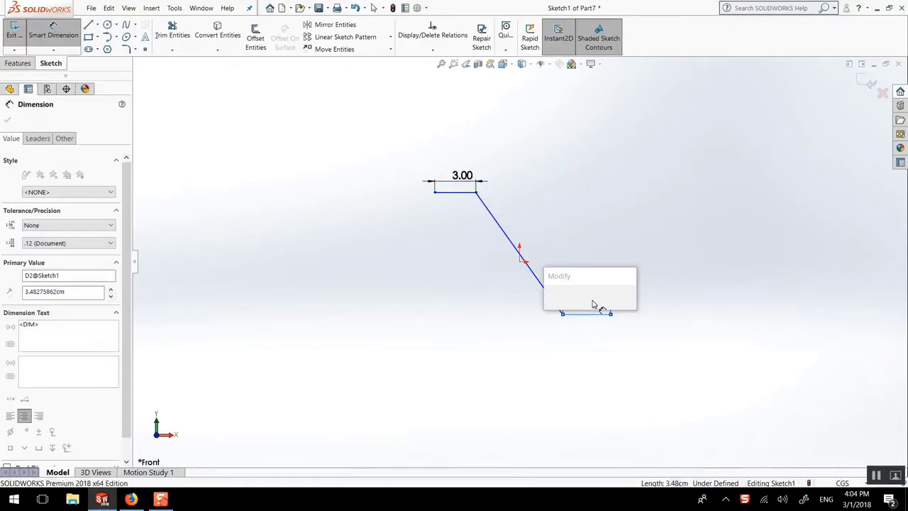
text(3)
key(Return)
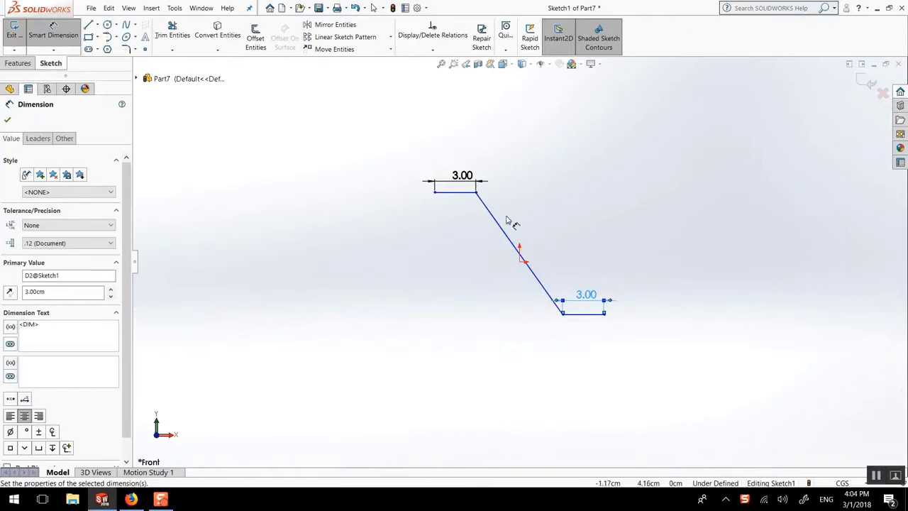
Step: Dimension the sloping line's length to 10 cm
click(507, 217)
click(512, 210)
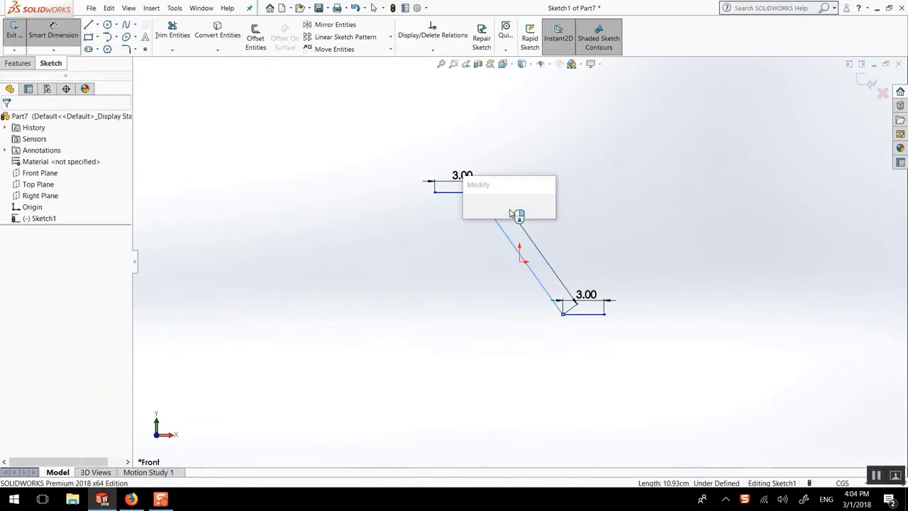
text(10)
key(Return)
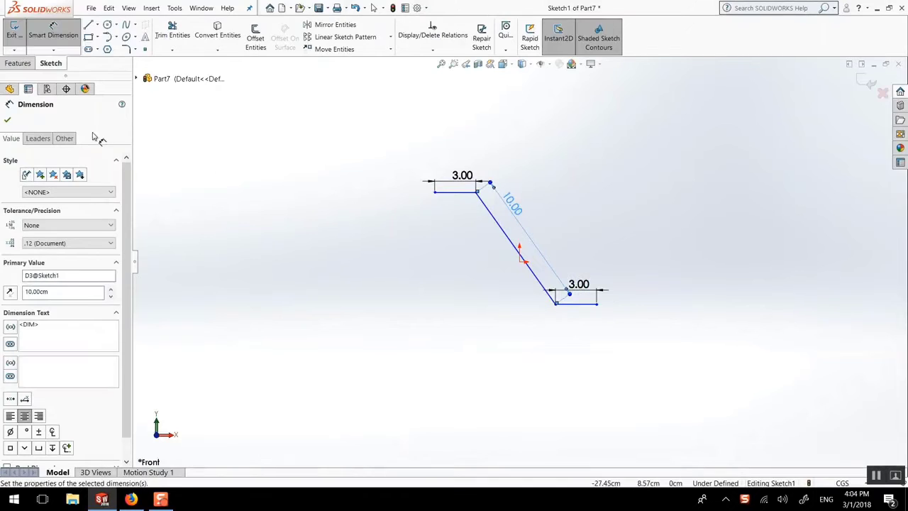
click(9, 119)
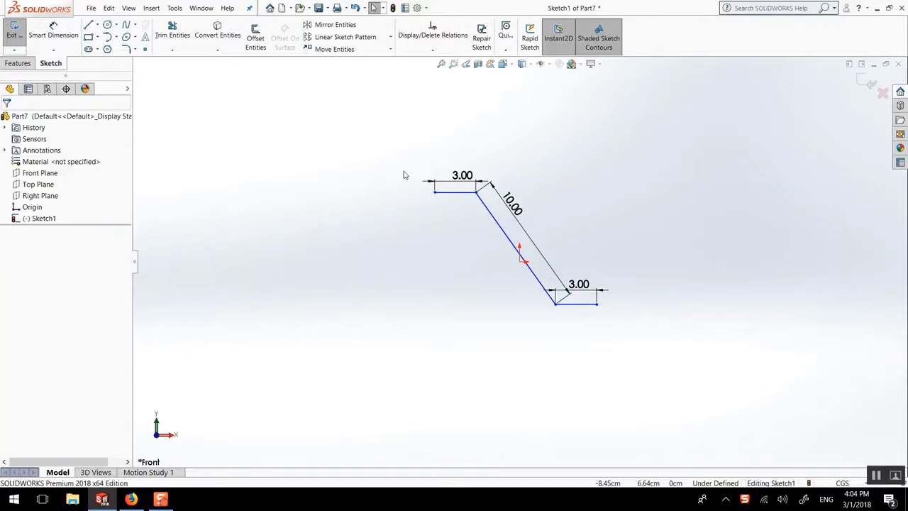
Step: Dimension the angle between the sloping line and the lower horizontal line to 60 degrees
key(f)
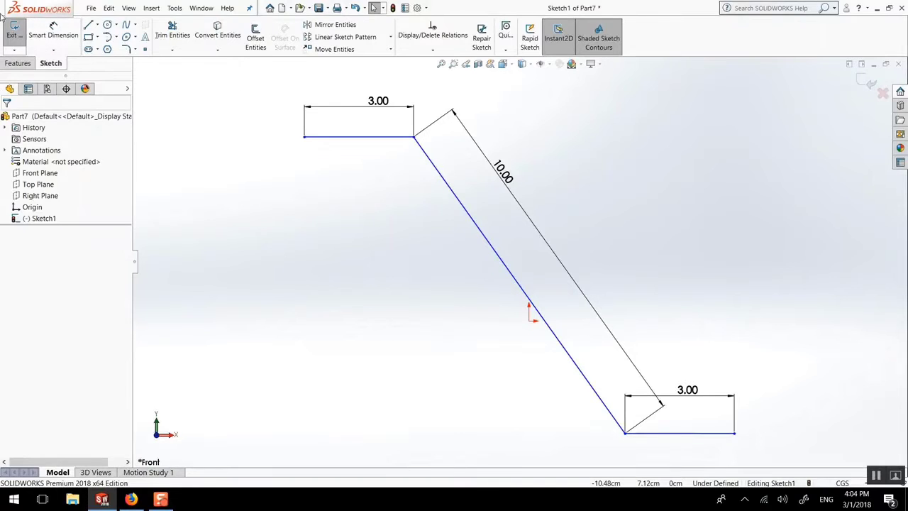
click(45, 28)
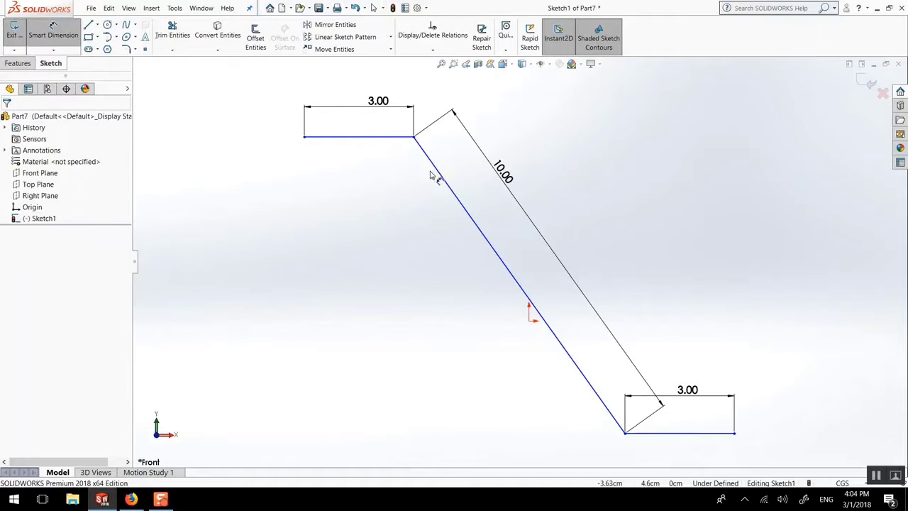
click(573, 357)
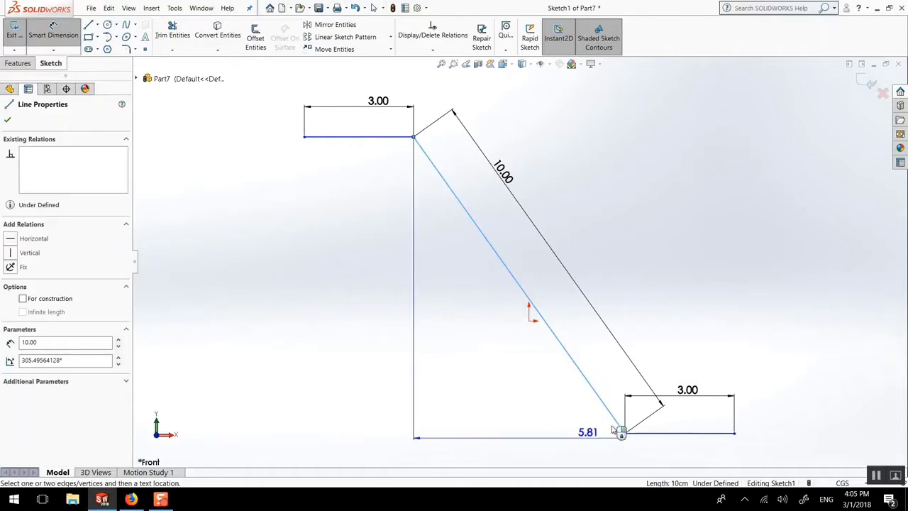
click(659, 434)
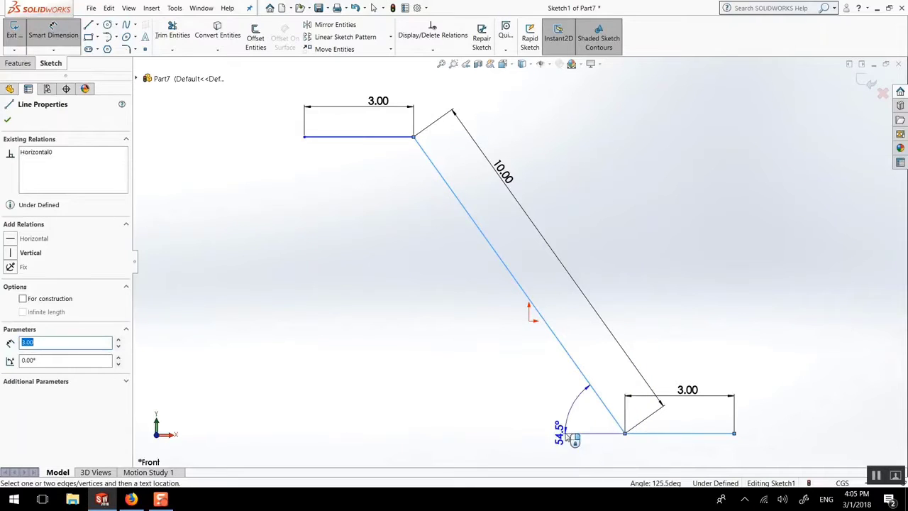
click(653, 457)
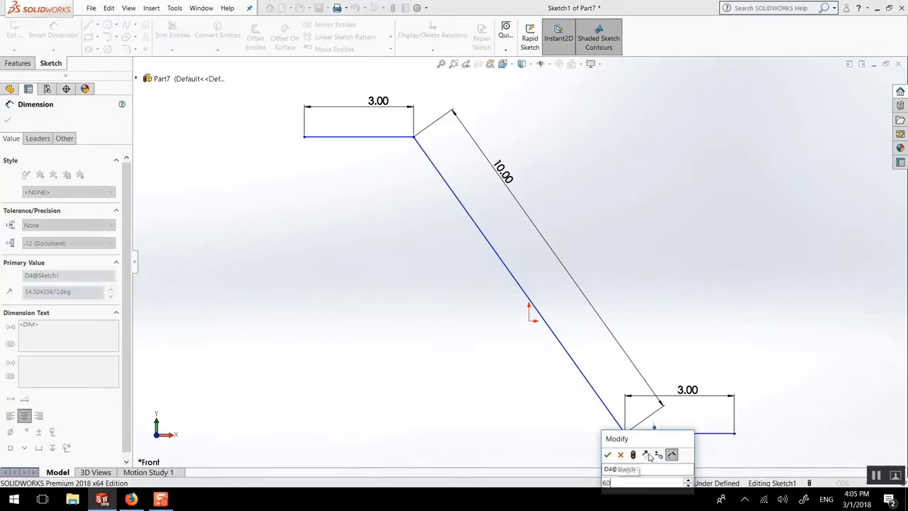
text(60)
key(Return)
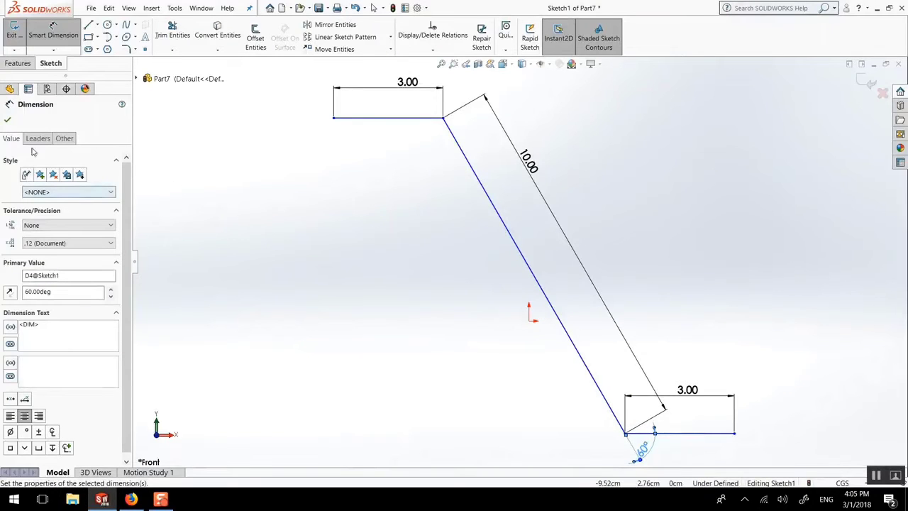
click(9, 120)
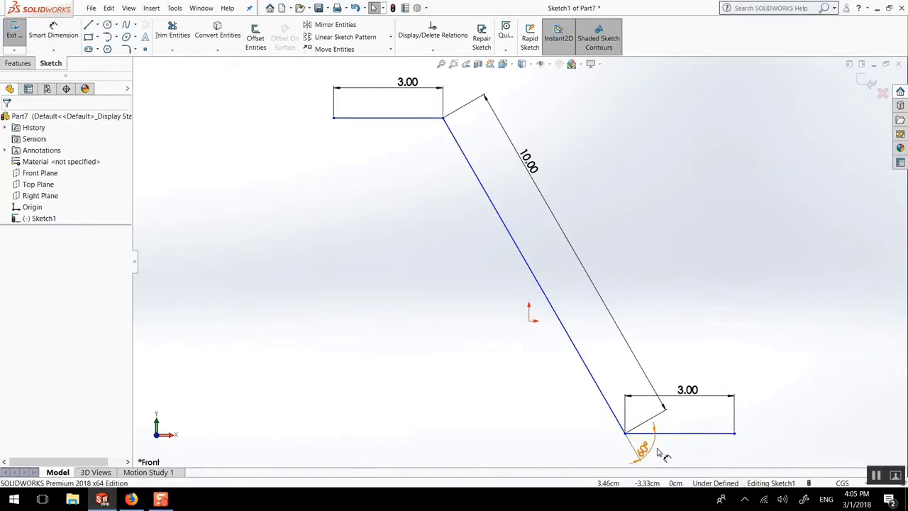
Step: Round both corners between the sloping line and the horizontal lines with 1.50 cm sketch fillets
click(126, 49)
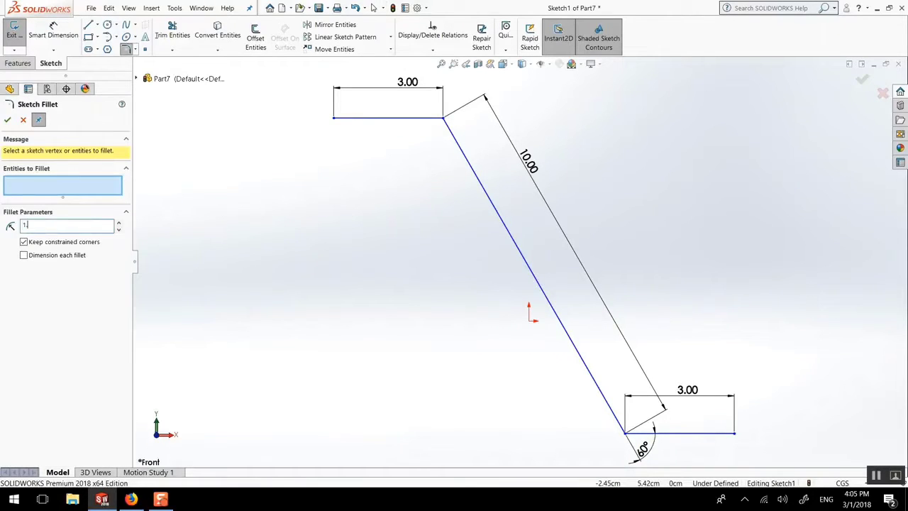
click(444, 120)
click(625, 431)
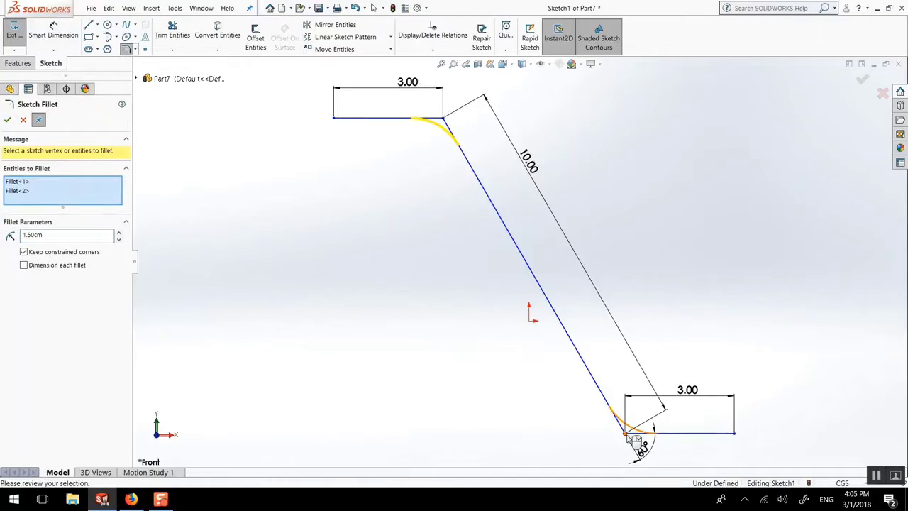
click(6, 120)
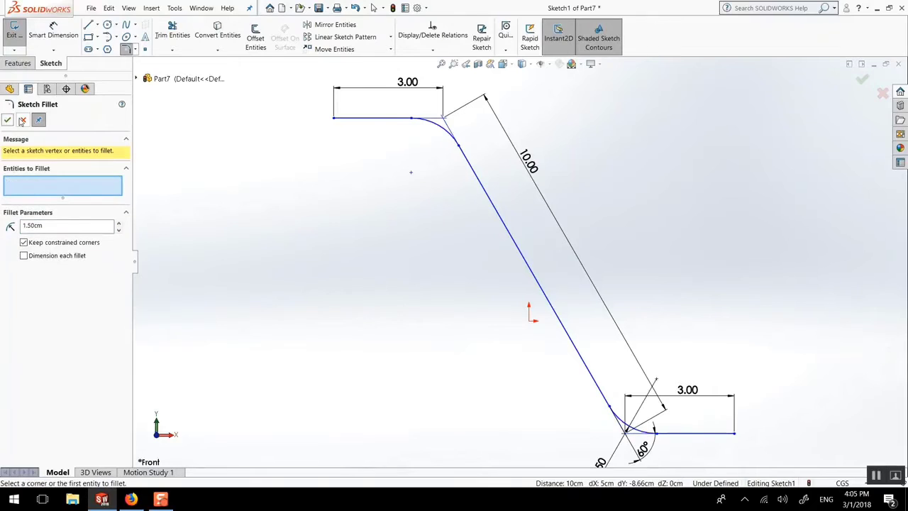
click(22, 122)
Step: Rearrange the dimensions: raise the upper 3.00, place the lower 3.00 beneath its line, and move the R1.50 label farther from the corner
key(f)
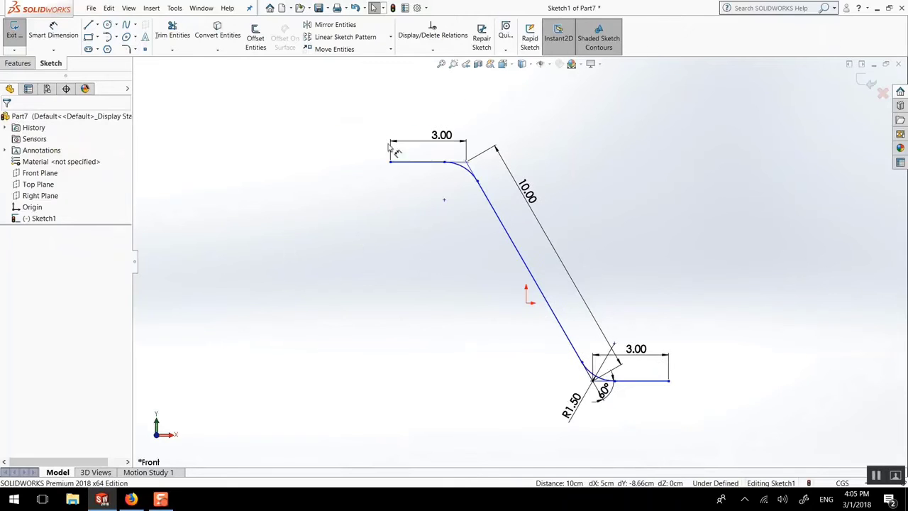
drag(423, 135, 413, 130)
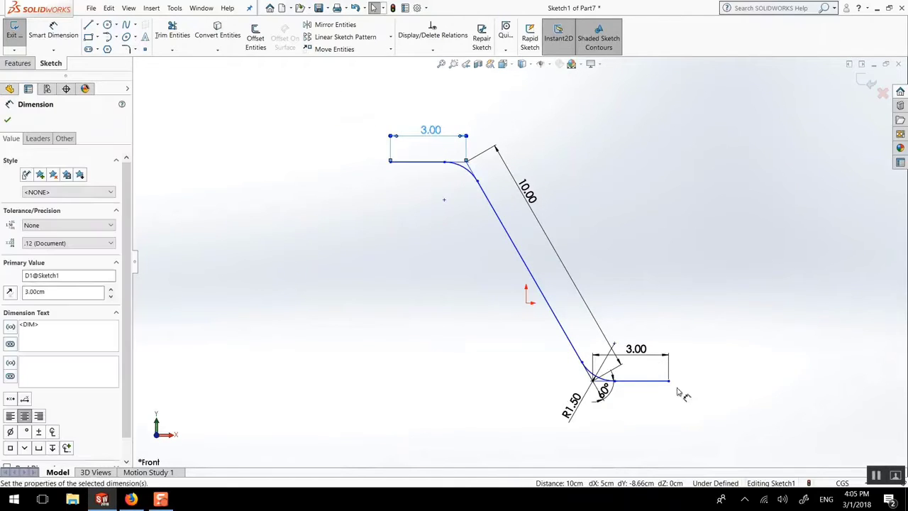
drag(655, 348, 653, 427)
click(526, 371)
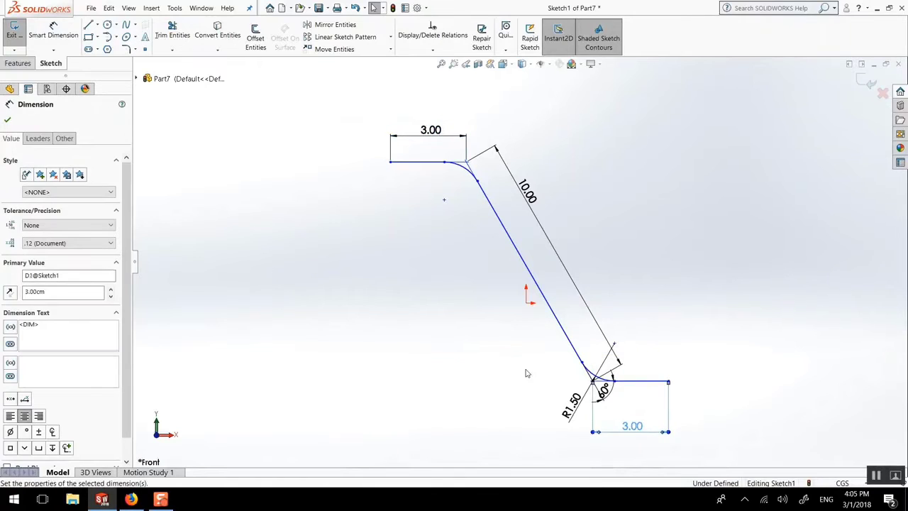
drag(572, 403, 556, 420)
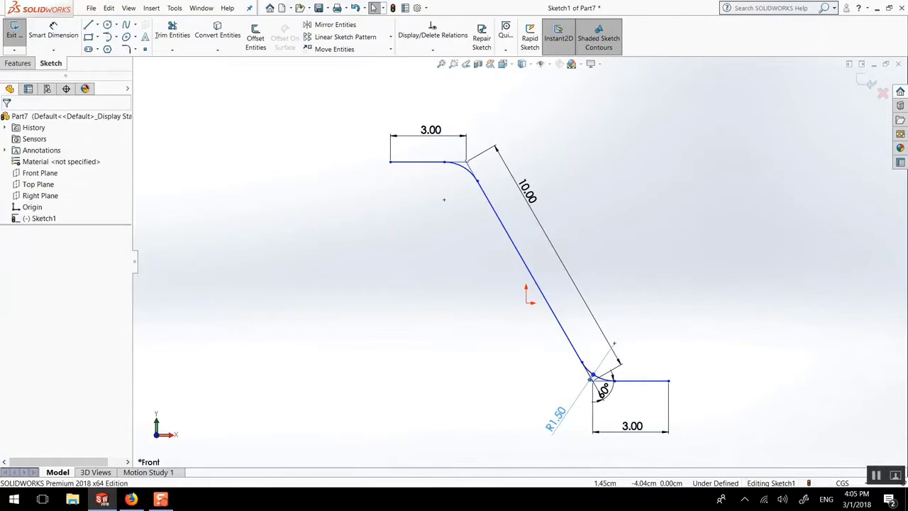
click(497, 391)
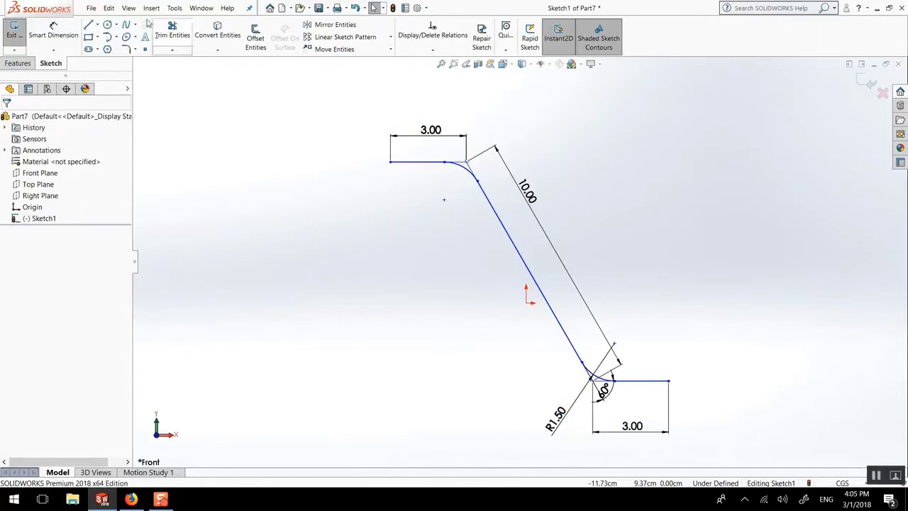
Step: Offset the whole profile chain 1.50 cm bi-directionally, with arc-capped ends and the base geometry turned into construction geometry
click(257, 41)
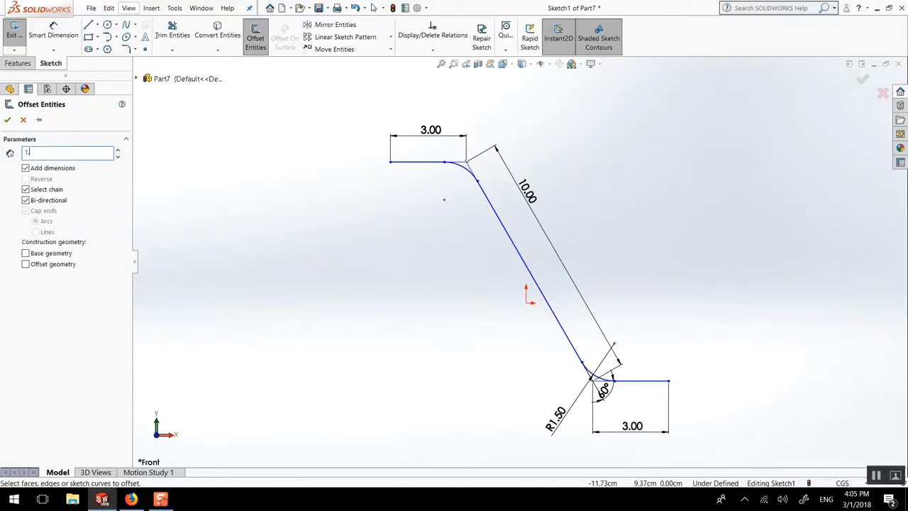
click(36, 202)
click(489, 205)
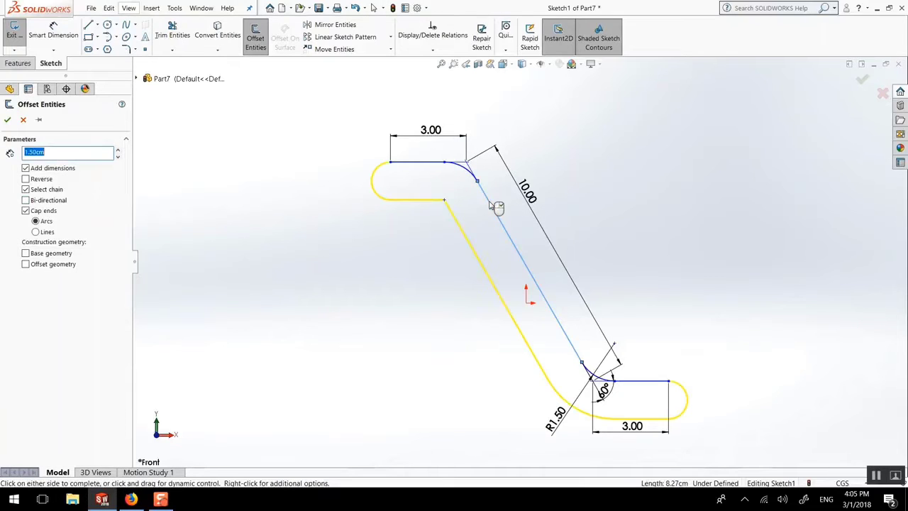
click(32, 212)
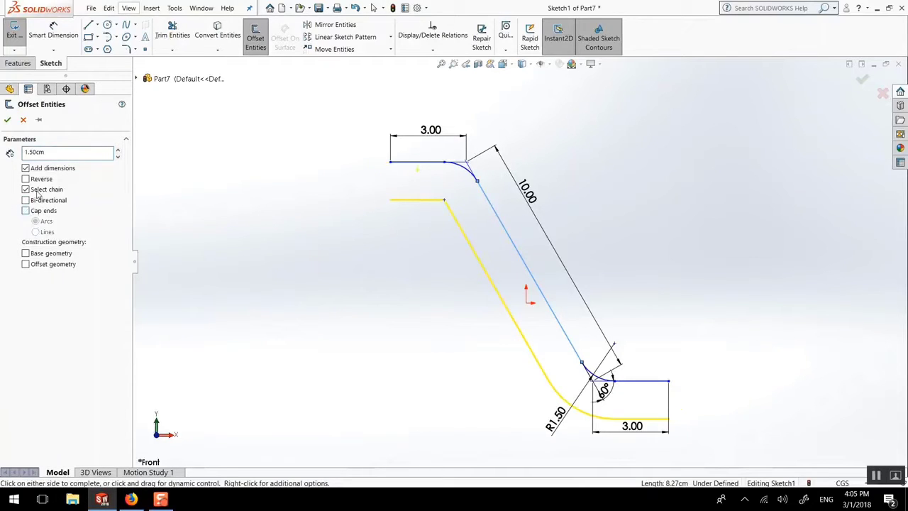
click(37, 192)
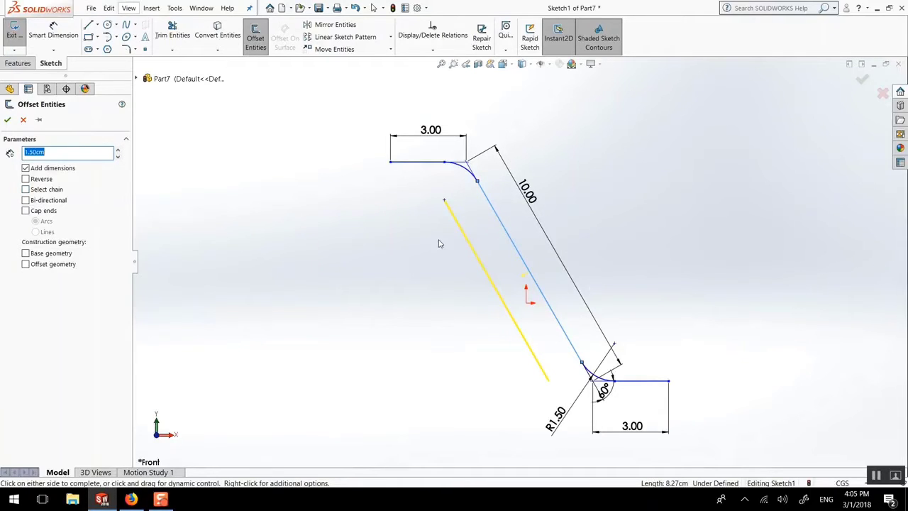
click(26, 190)
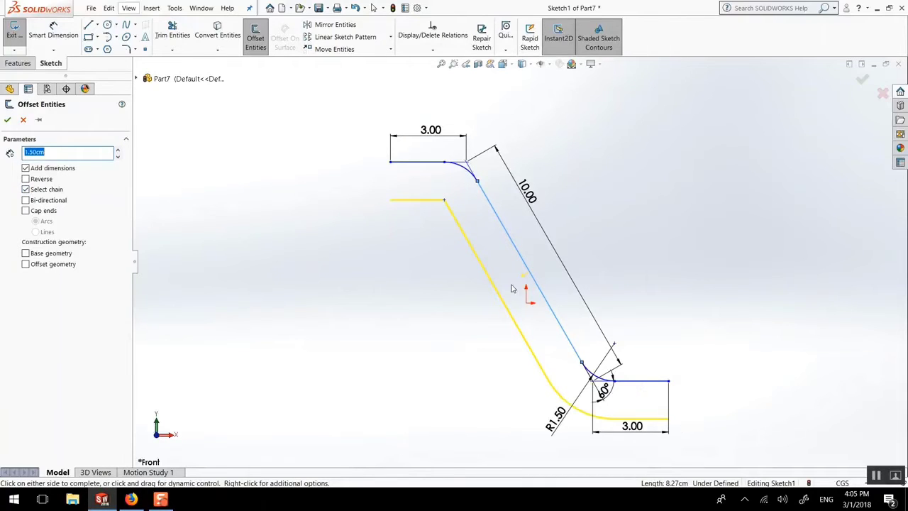
click(39, 202)
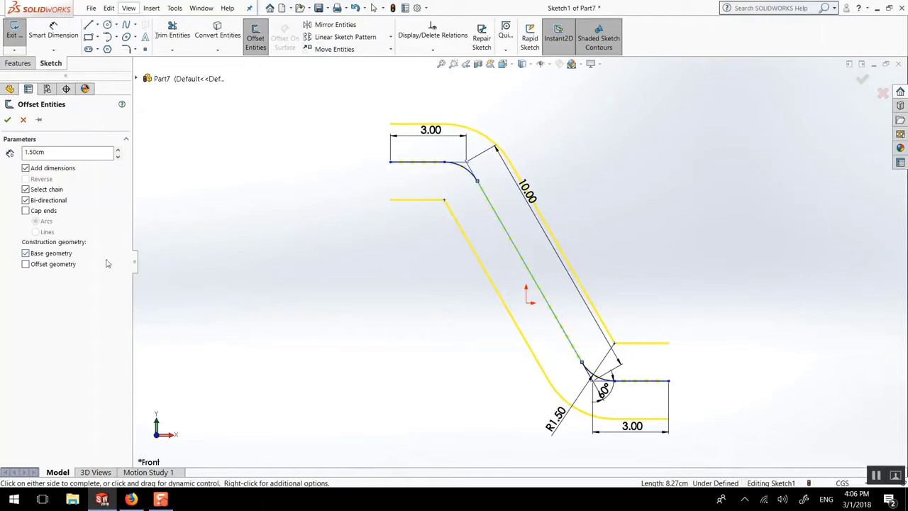
click(35, 211)
click(46, 233)
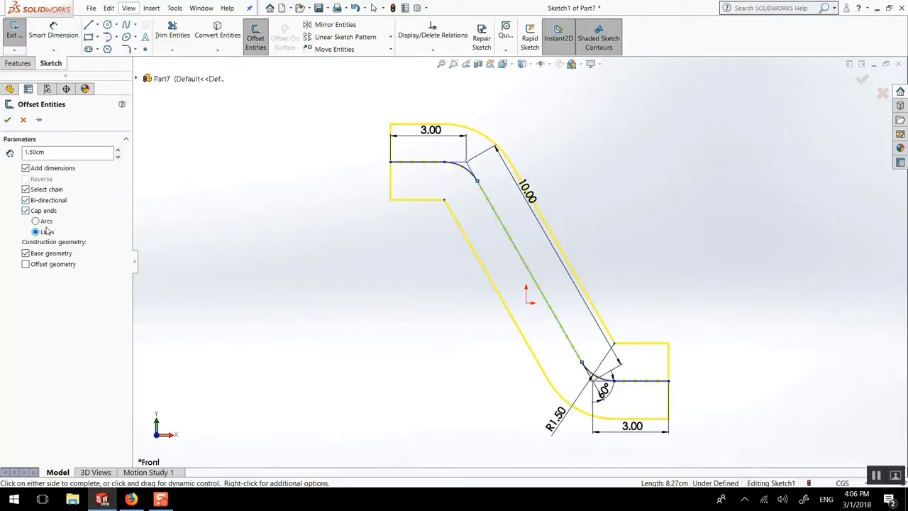
click(35, 221)
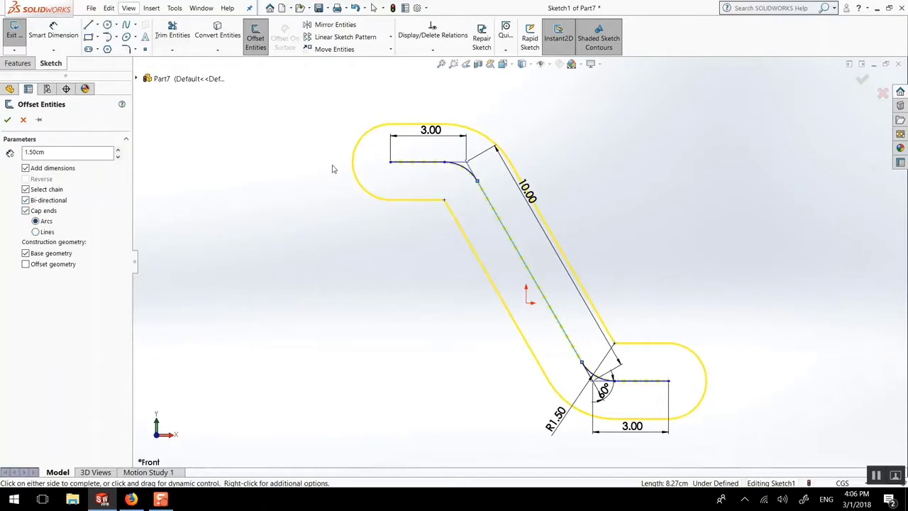
click(9, 119)
Step: Move the upper 1.50 offset dimension out beyond the profile's upper rounded end, clear of the 3.00 dimension
click(98, 50)
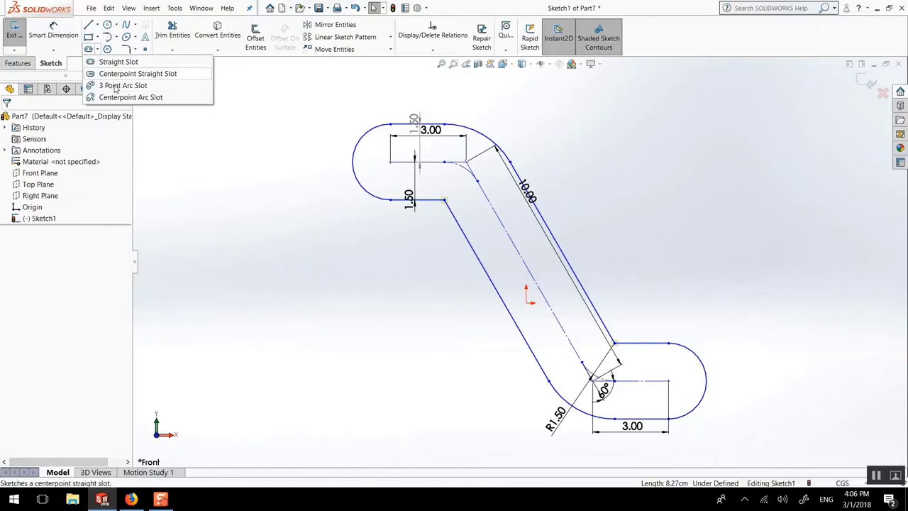
click(750, 4)
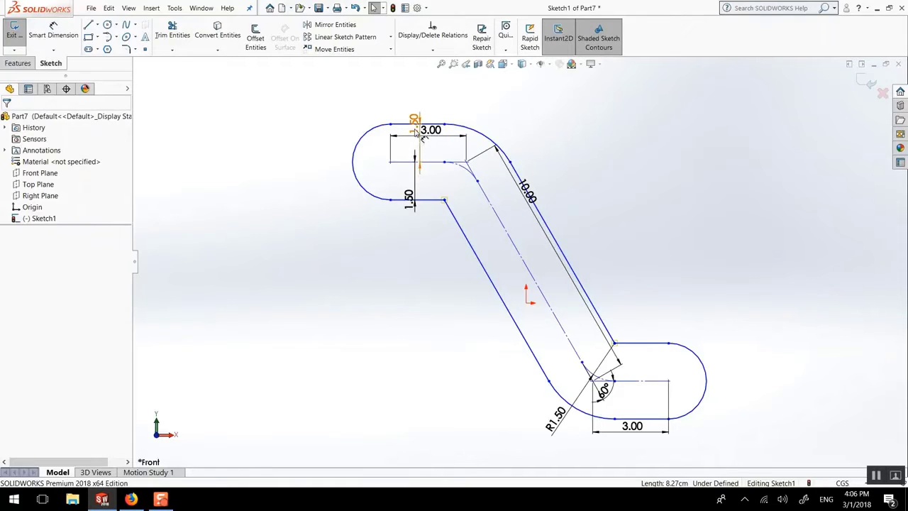
drag(419, 135, 324, 126)
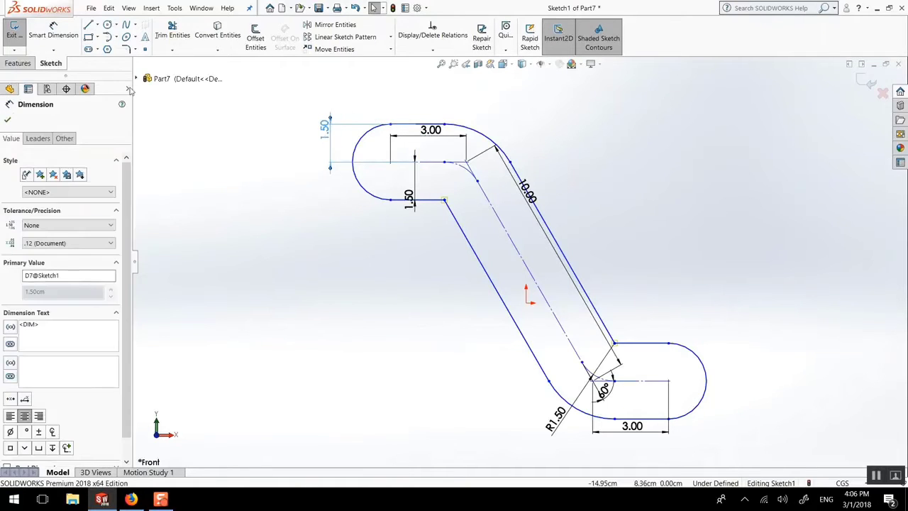
Step: Start an Extruded Boss/Base from the capped profile and set its end condition to Mid Plane
click(18, 63)
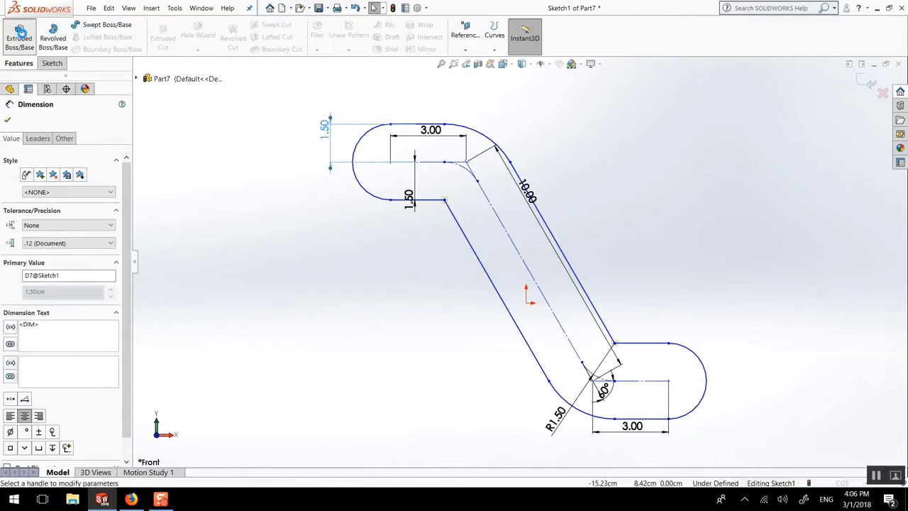
click(19, 30)
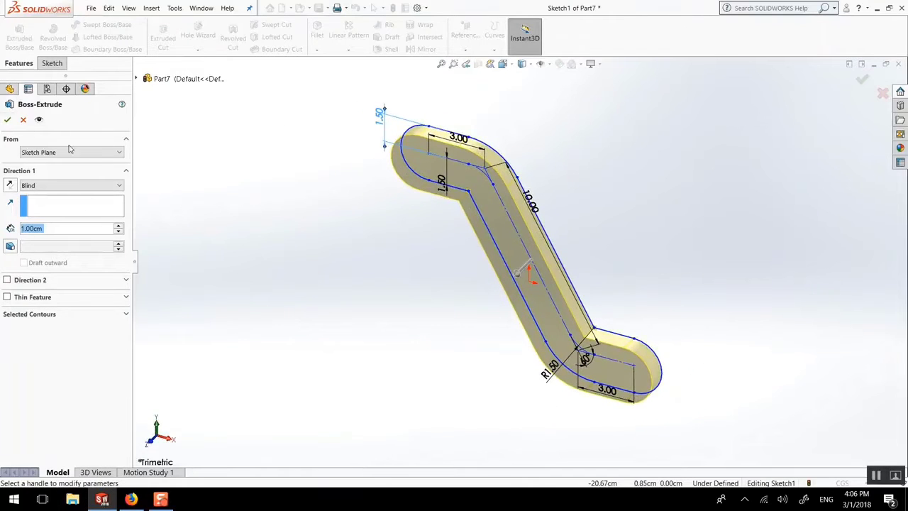
scroll(518, 206, down, 3)
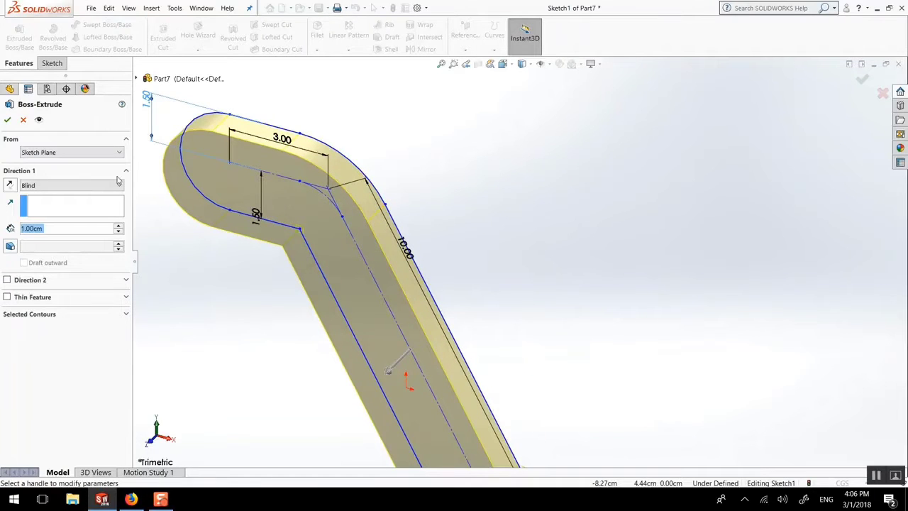
click(9, 186)
click(10, 185)
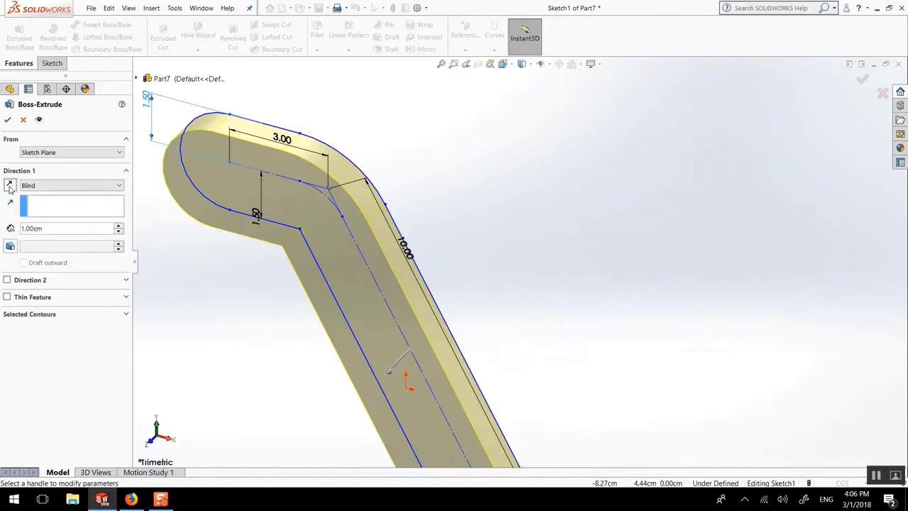
click(9, 185)
click(9, 185)
click(63, 186)
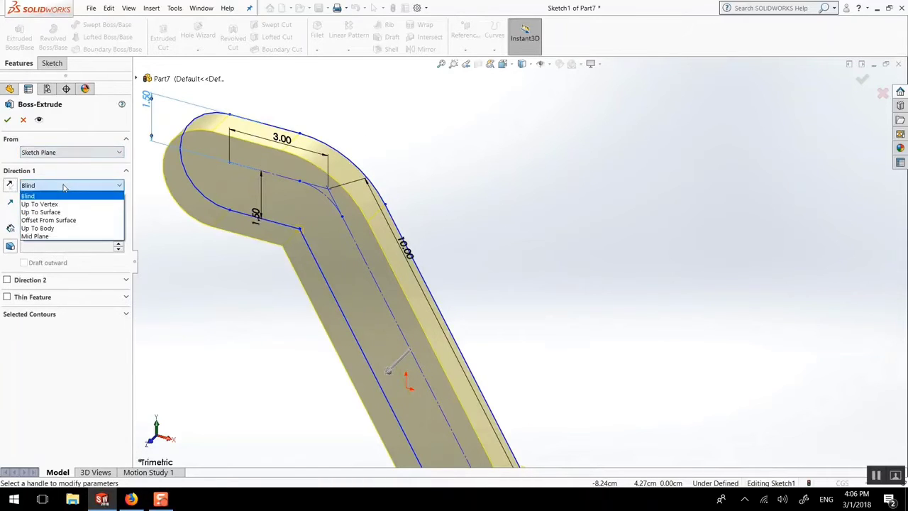
click(55, 236)
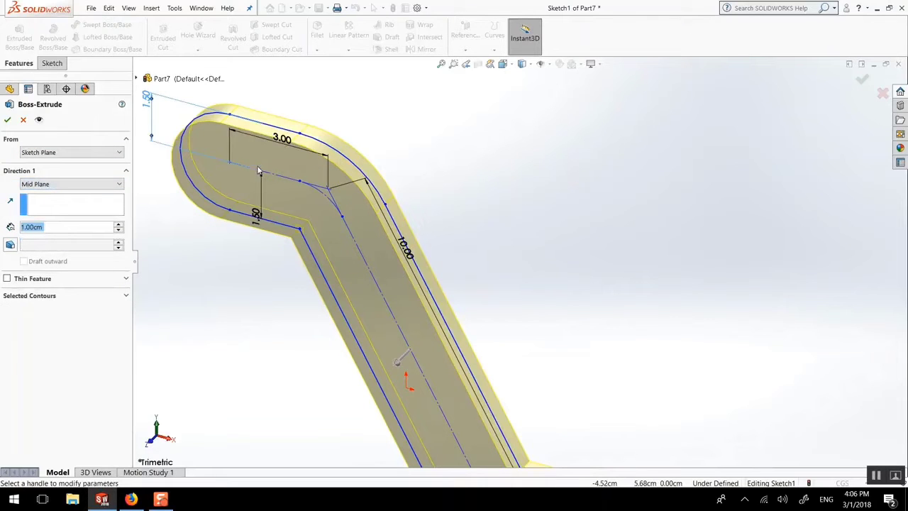
Step: Set the extrusion depth to 1.5 cm and complete the boss
mouse_move(284, 188)
middle_down()
mouse_move(219, 166)
mouse_move(269, 189)
middle_up()
scroll(304, 199, up, 5)
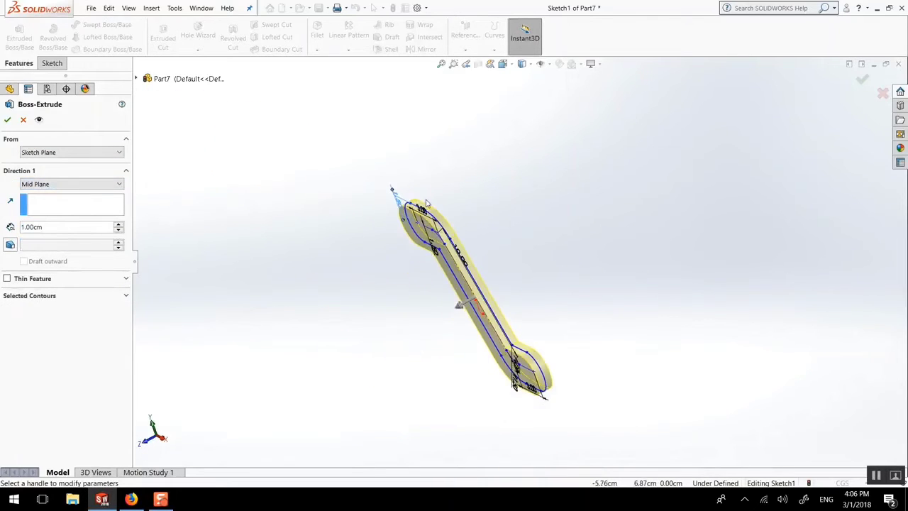
scroll(427, 204, down, 6)
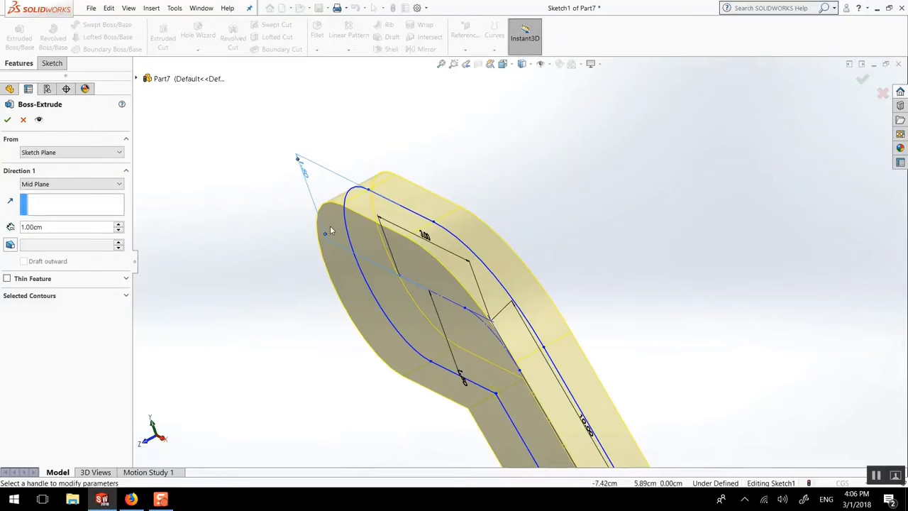
click(52, 226)
double_click(53, 226)
text(1.5)
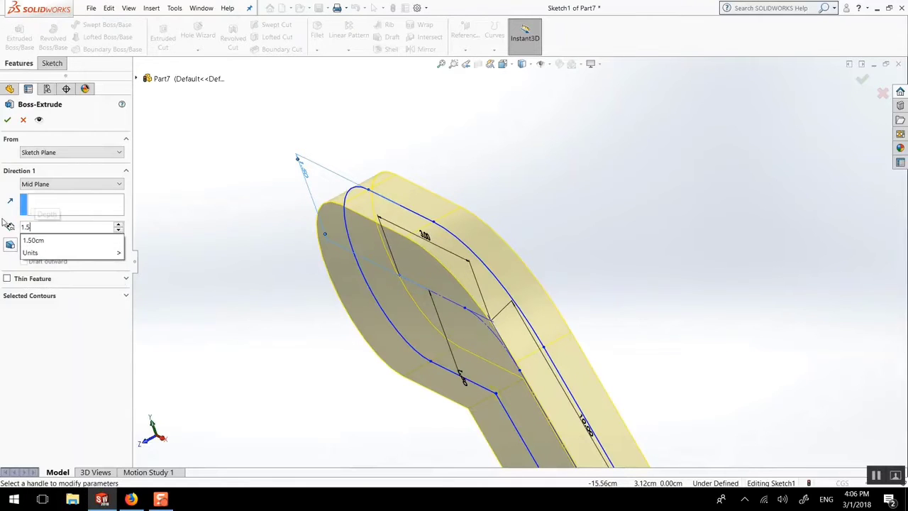
key(Return)
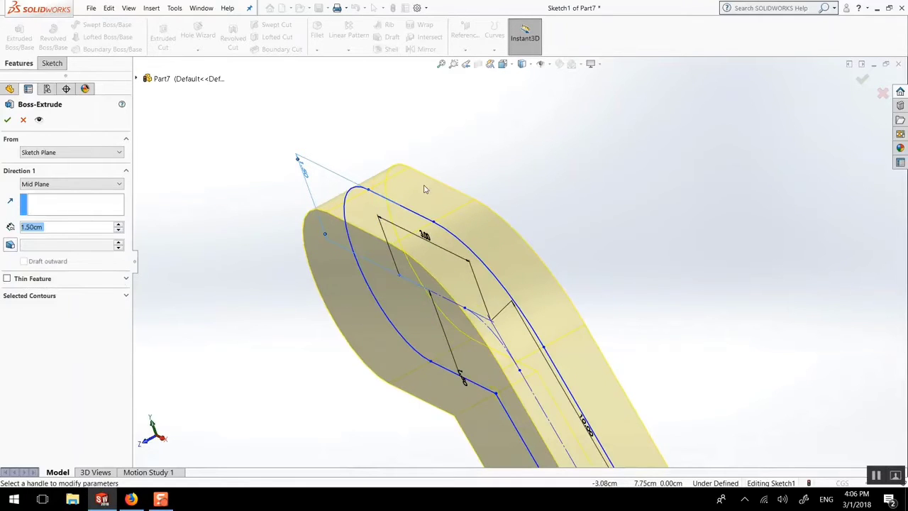
click(6, 120)
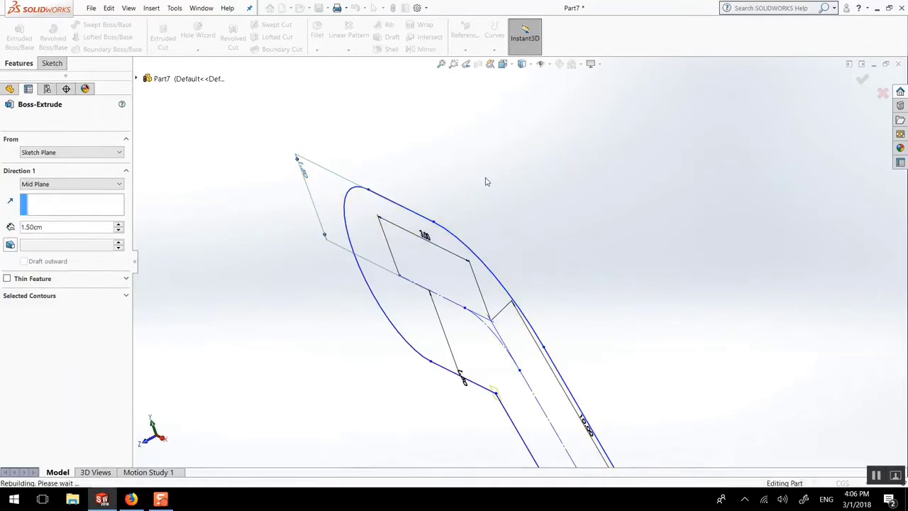
Step: Open a new sketch on the Front Plane, through the middle of the extruded body
scroll(552, 317, up, 9)
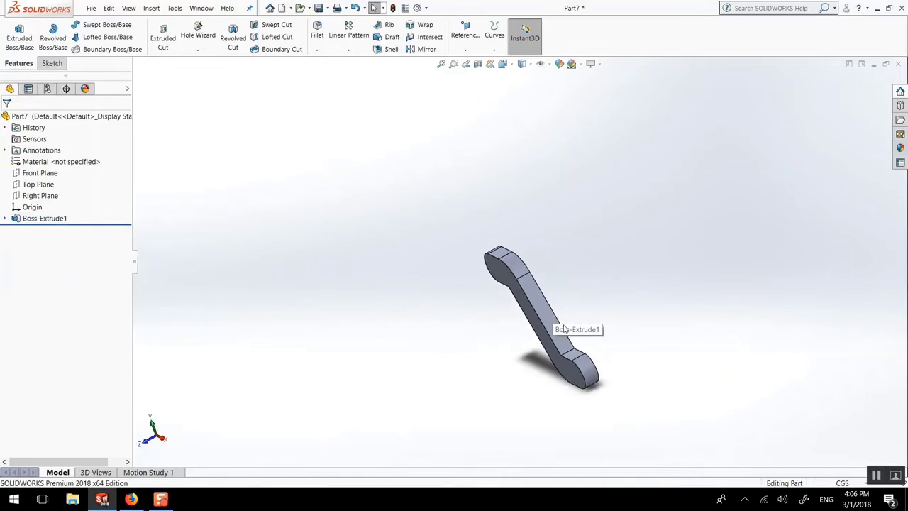
middle_drag(561, 318, 589, 306)
scroll(582, 327, down, 4)
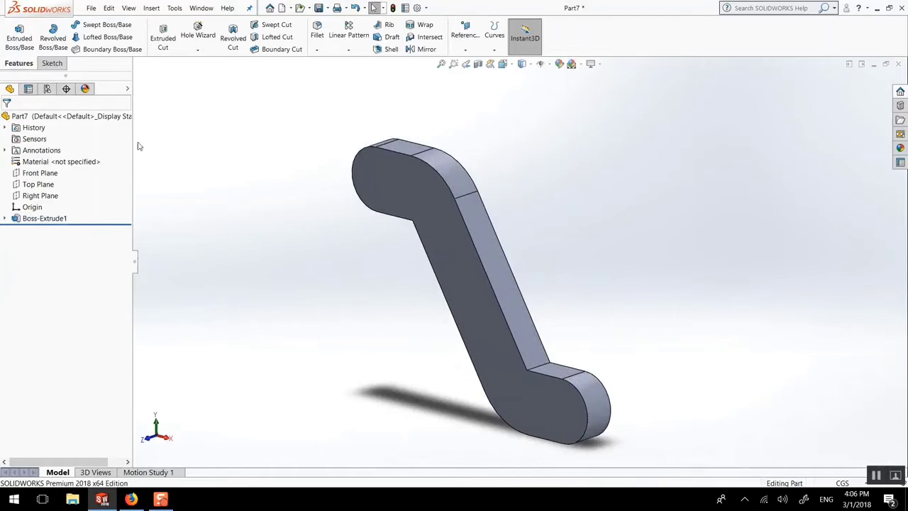
click(36, 172)
middle_drag(235, 168, 258, 169)
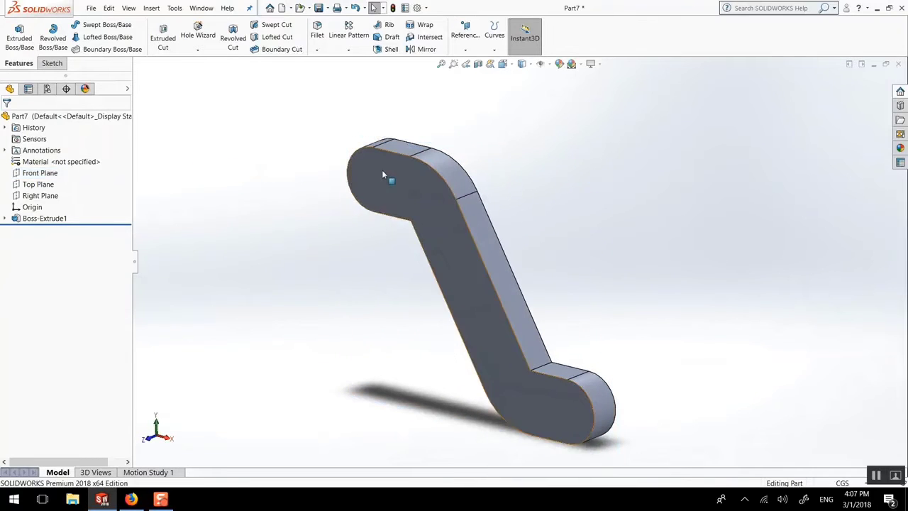
click(382, 173)
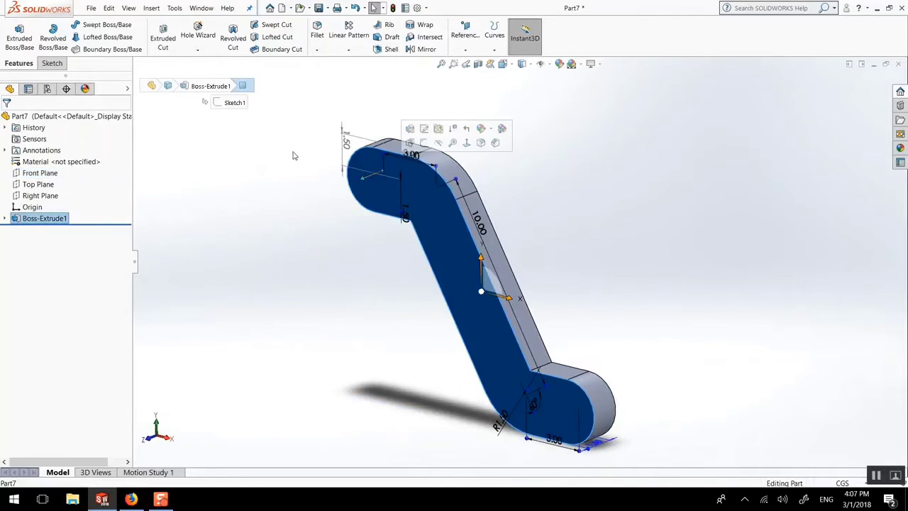
click(205, 163)
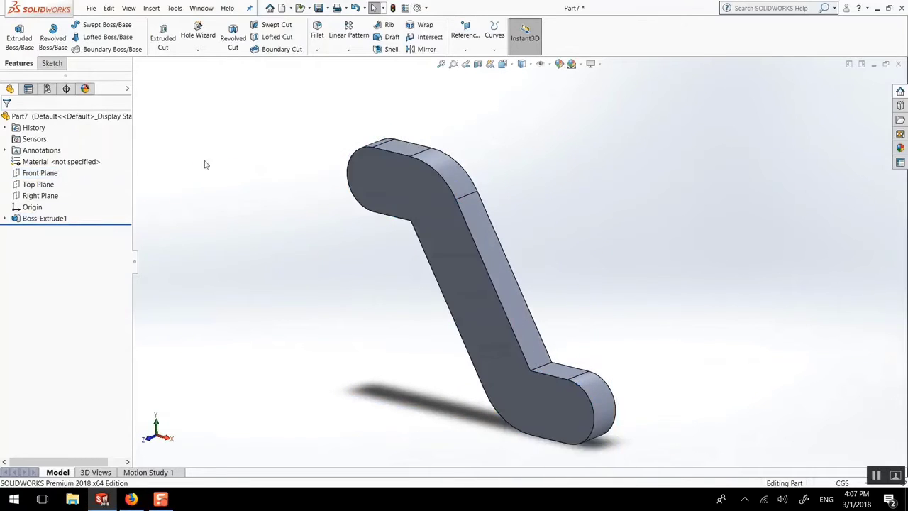
click(40, 172)
click(57, 159)
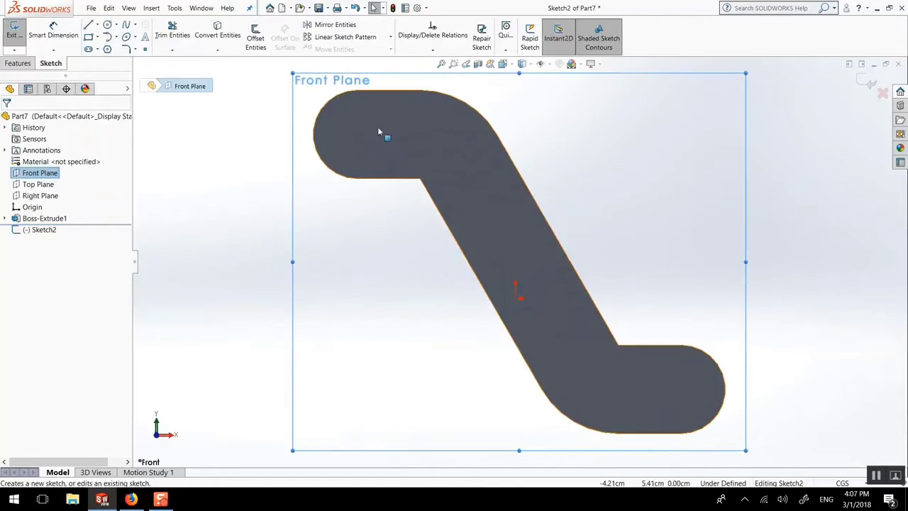
Step: Sketch a circle about 2 cm in diameter concentric with each rounded end and make the two circles equal
click(107, 24)
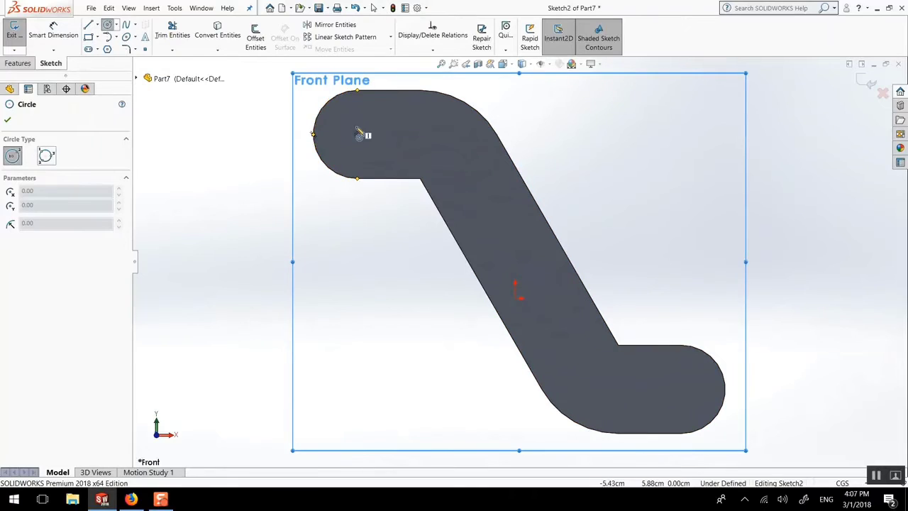
drag(358, 134, 357, 105)
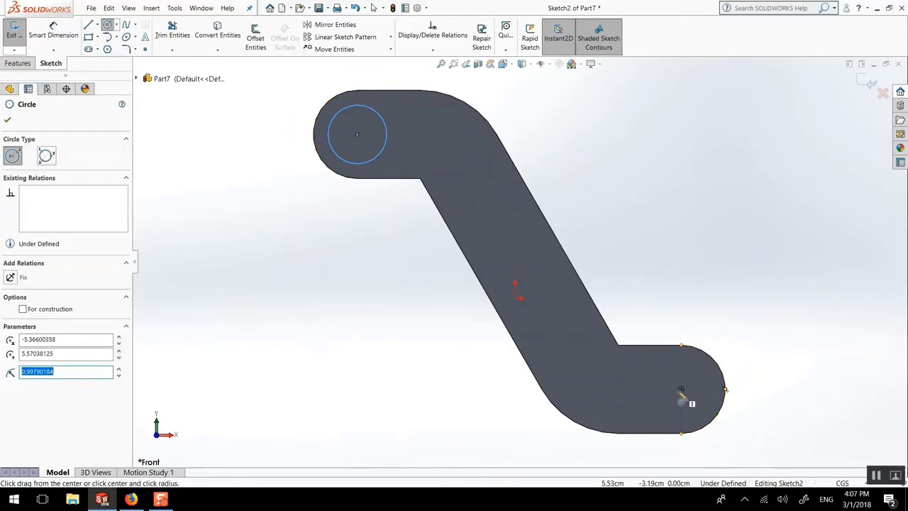
drag(681, 390, 690, 360)
click(8, 119)
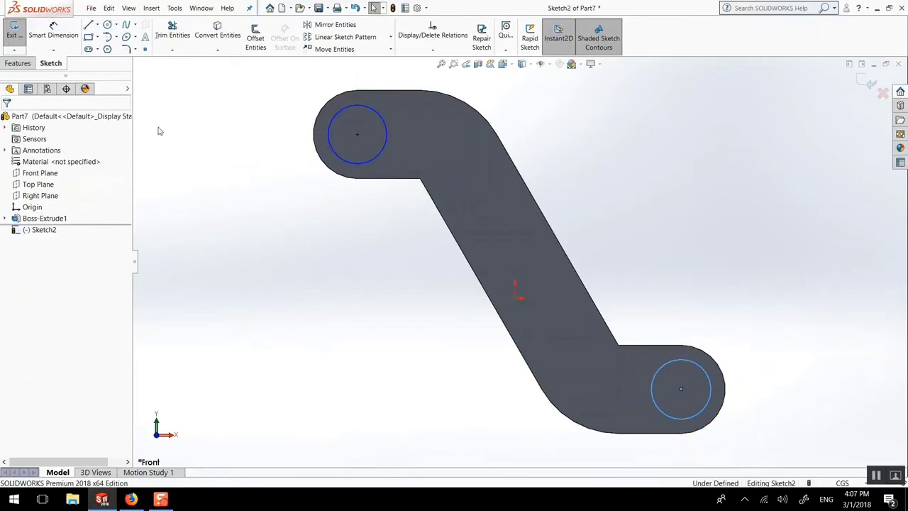
ctrl+click(346, 108)
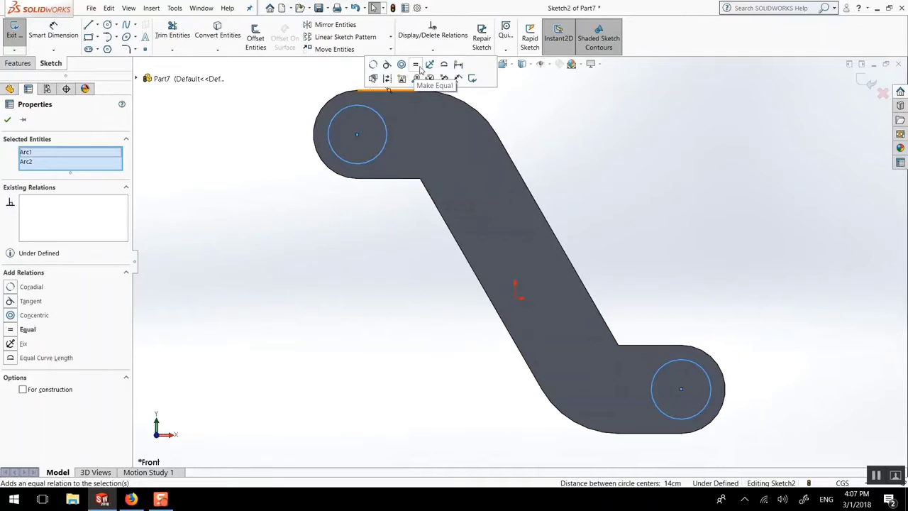
click(418, 67)
Step: Dimension the diameter of the circle at the link's upper end and set it to 2 cm
click(53, 30)
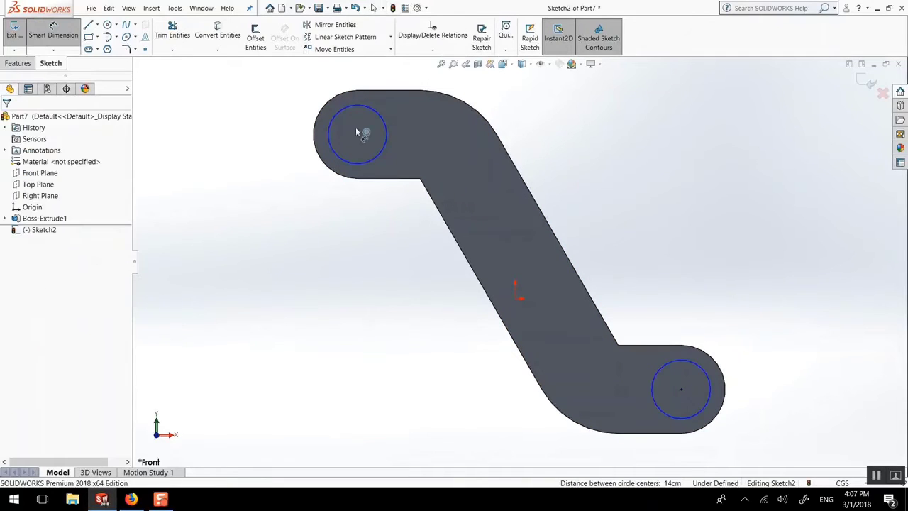
click(341, 115)
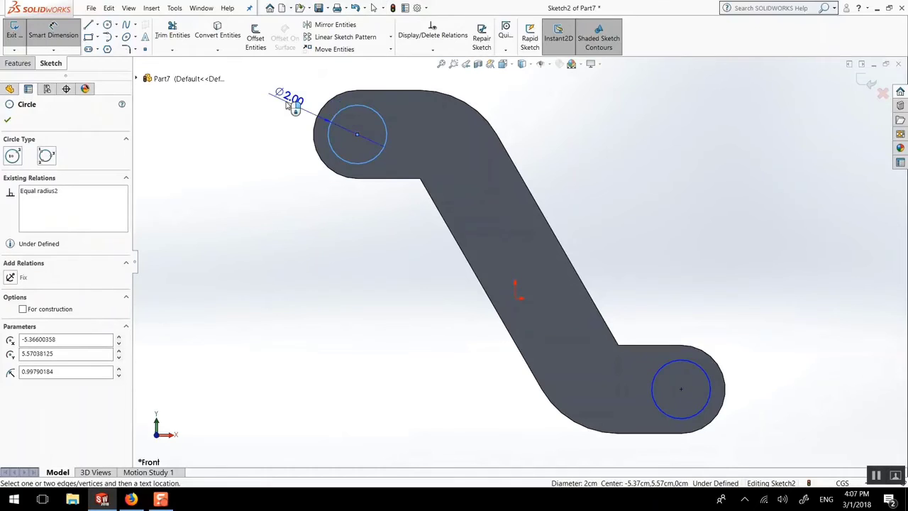
click(287, 105)
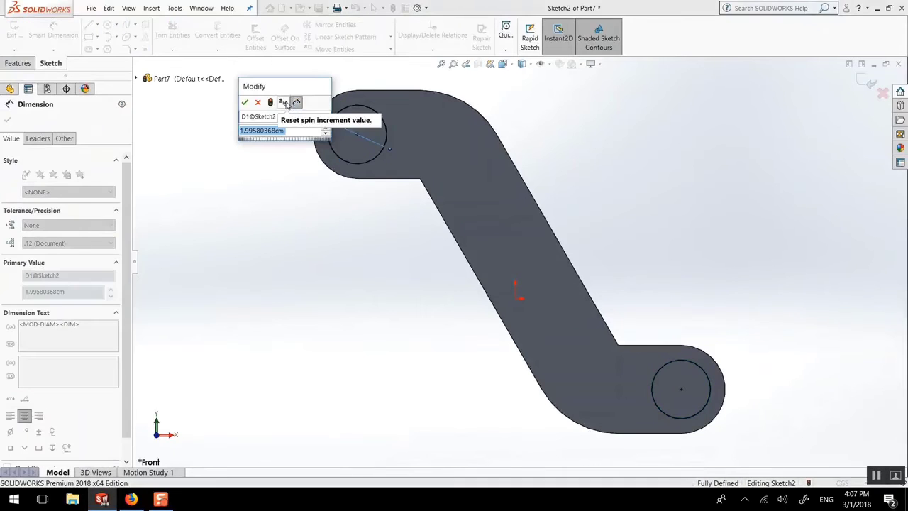
text(2)
key(Return)
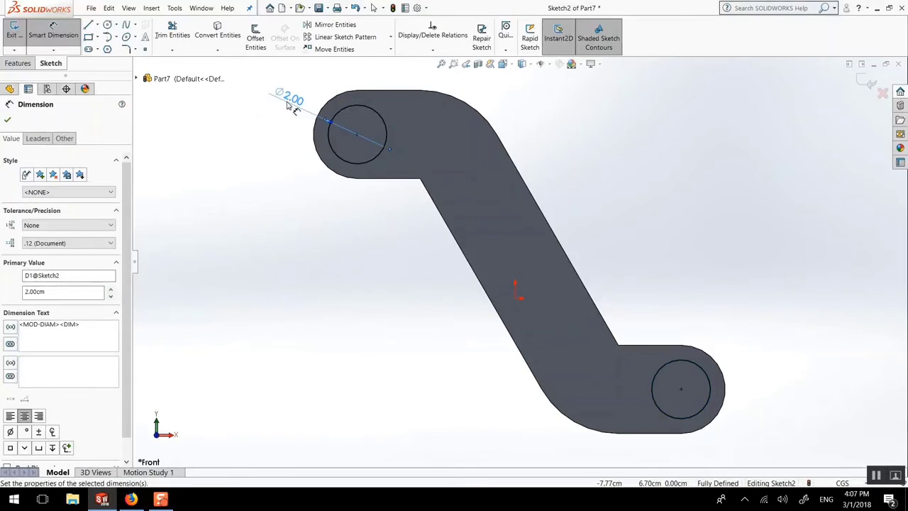
click(7, 123)
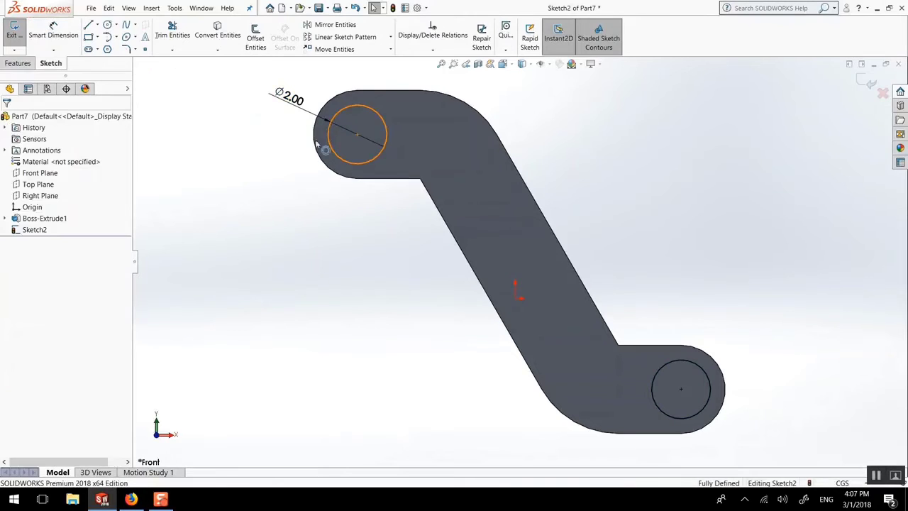
Step: Start an Extruded Boss/Base from the two 2 cm circles and set its end condition to Mid Plane
middle_drag(345, 131, 291, 155)
click(18, 62)
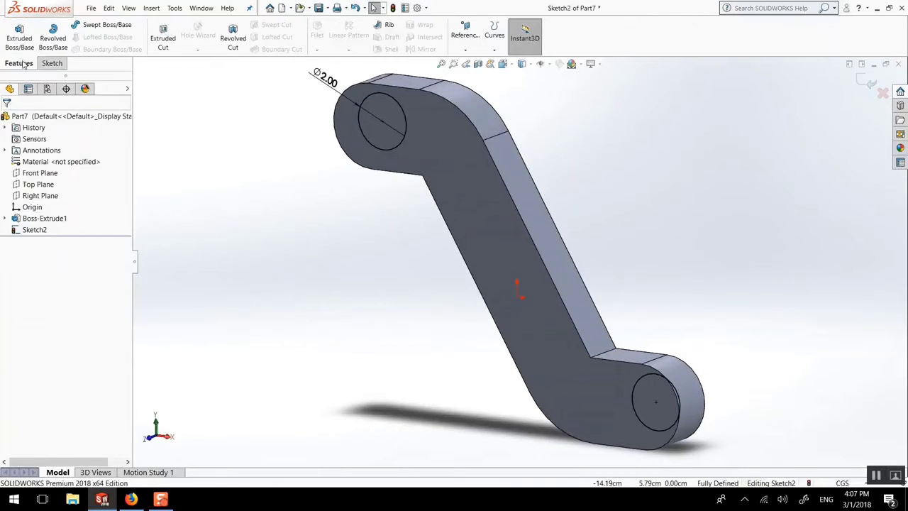
click(19, 35)
middle_drag(343, 151, 446, 106)
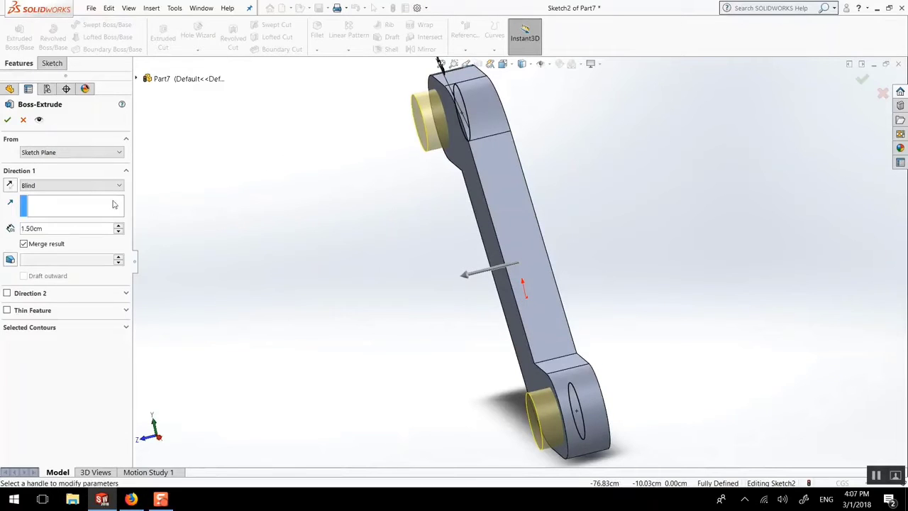
click(90, 184)
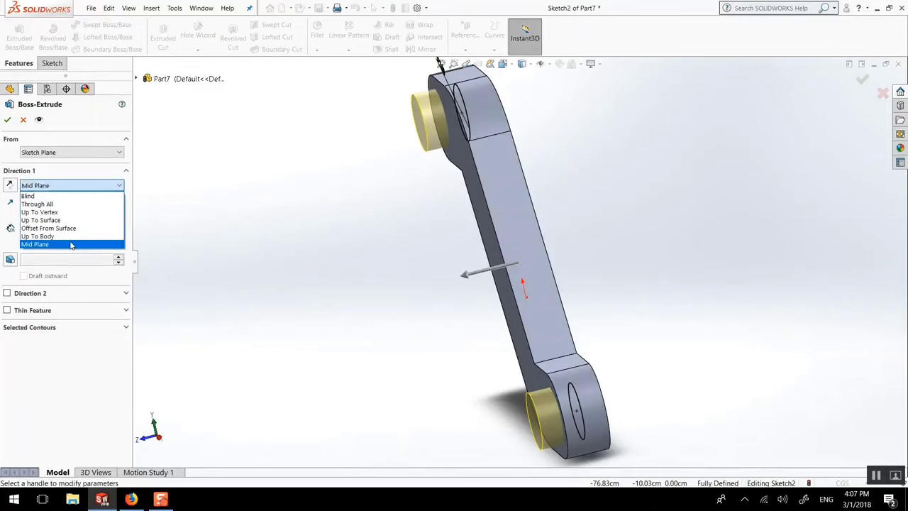
click(70, 245)
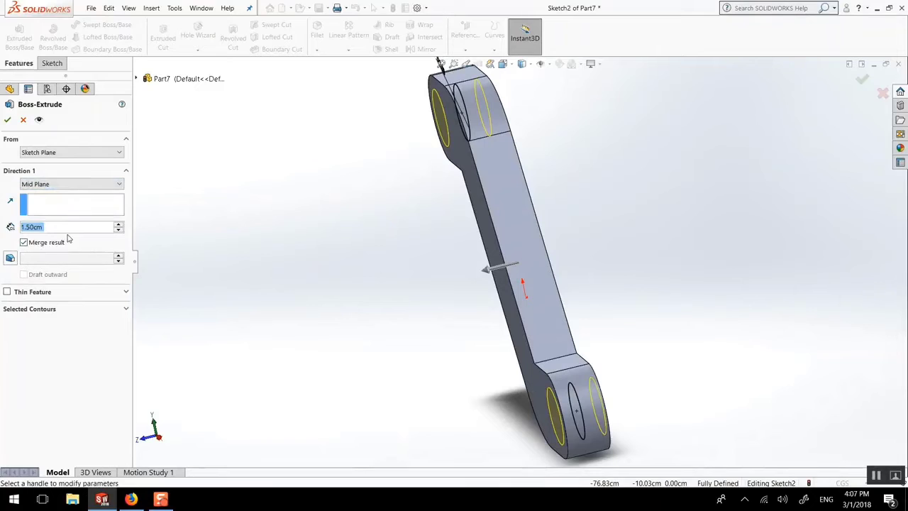
Step: Set the depth of the cylindrical bosses to 2.5 cm and complete the extrusion
text(3)
key(Return)
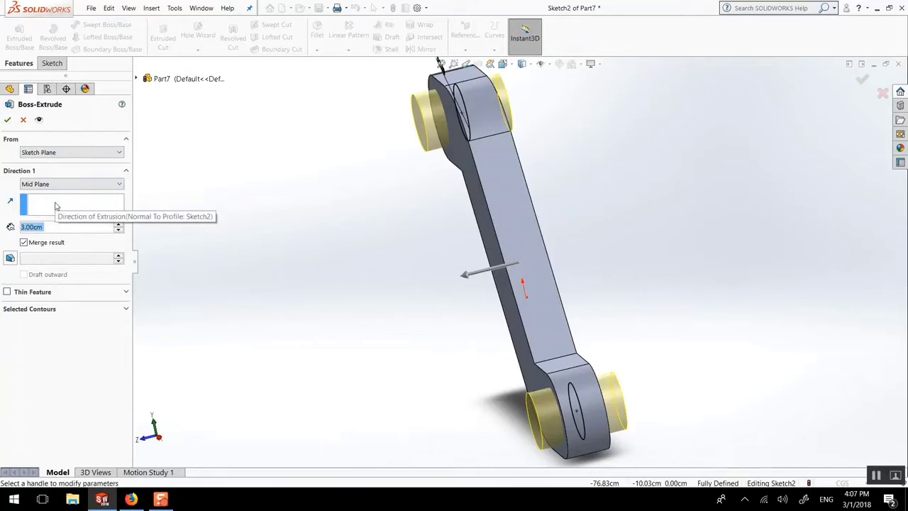
text(2.5)
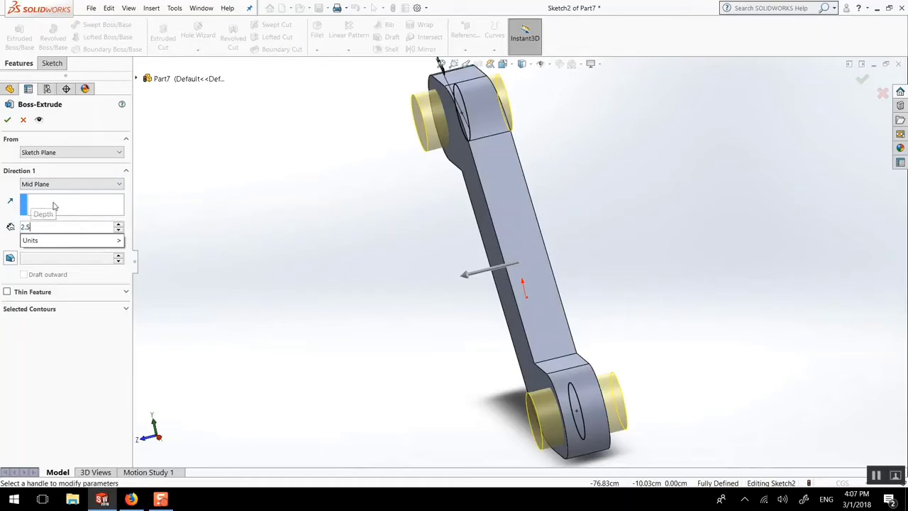
key(Return)
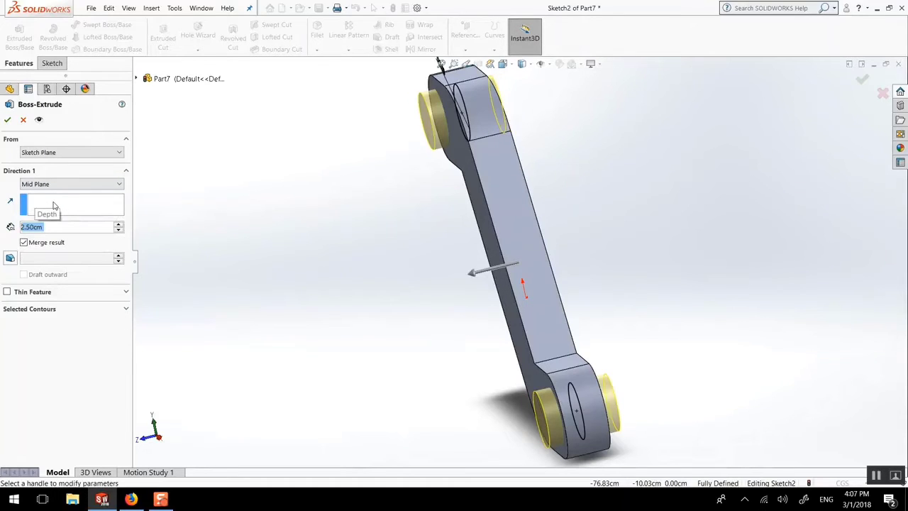
click(7, 119)
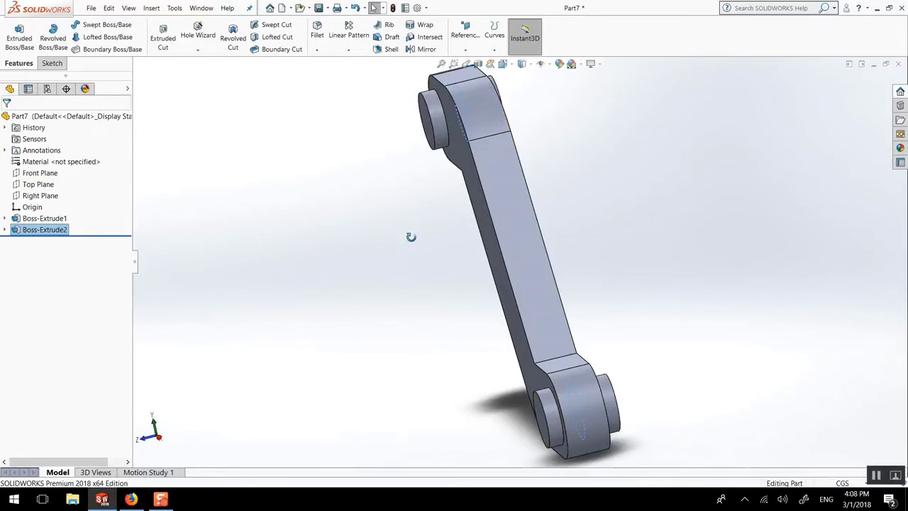
Step: Open a new sketch on the front end face of the upper cylindrical boss, ready for drawing circles
middle_drag(411, 237, 476, 206)
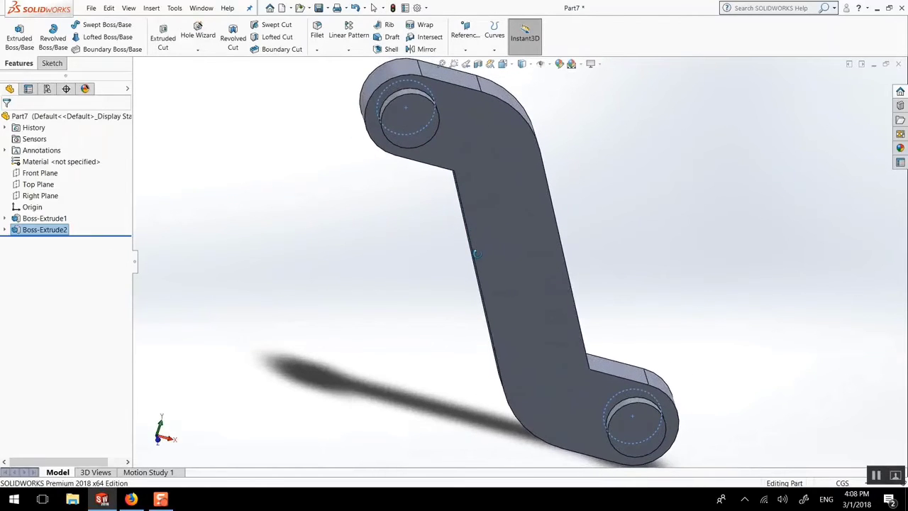
click(409, 120)
key(ctrl+8)
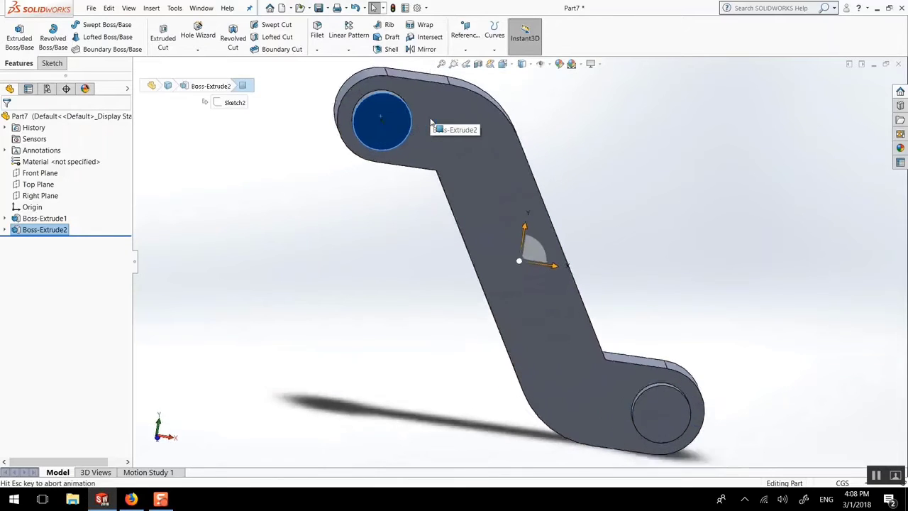
click(51, 63)
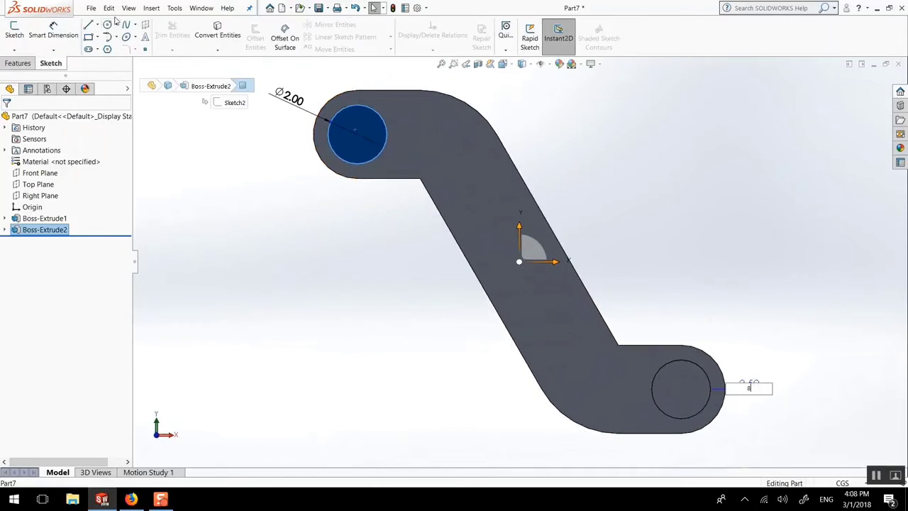
click(108, 26)
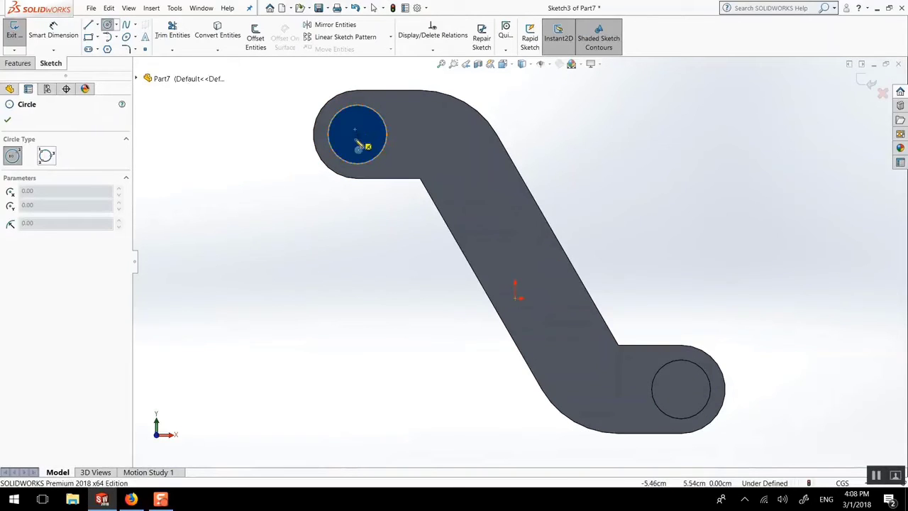
Step: Sketch a circle about 1.2 cm in diameter concentric with each cylindrical boss and make the two circles equal
click(361, 140)
click(359, 120)
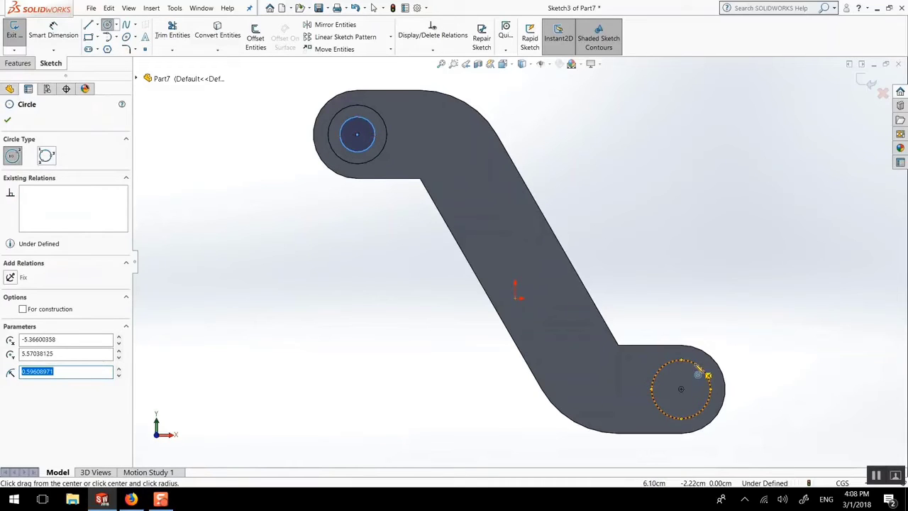
click(681, 389)
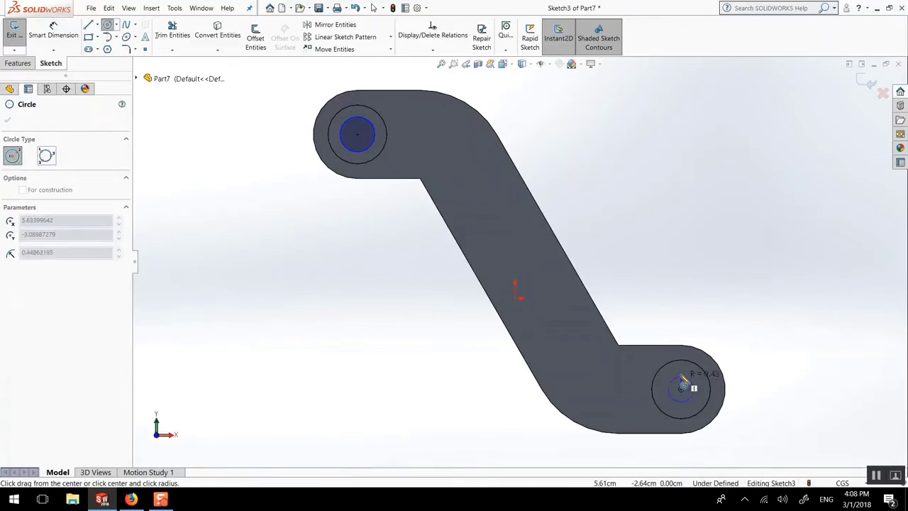
click(693, 378)
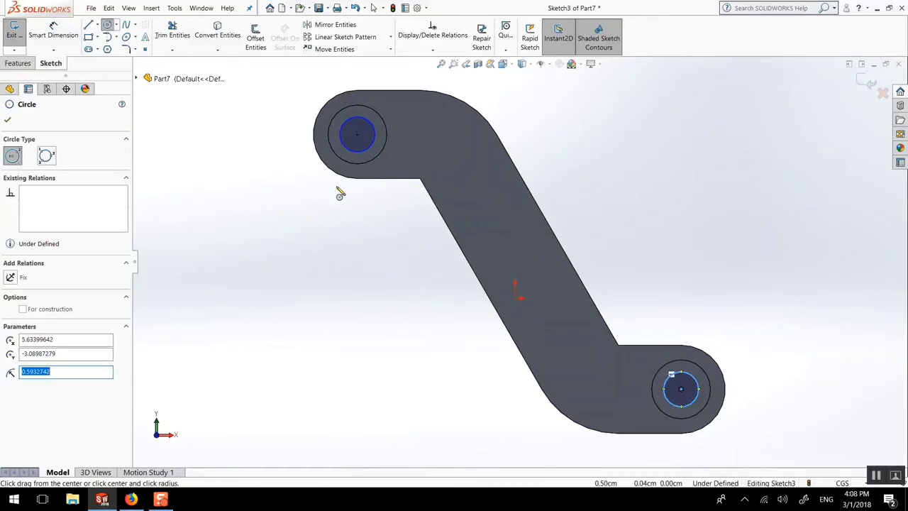
click(7, 120)
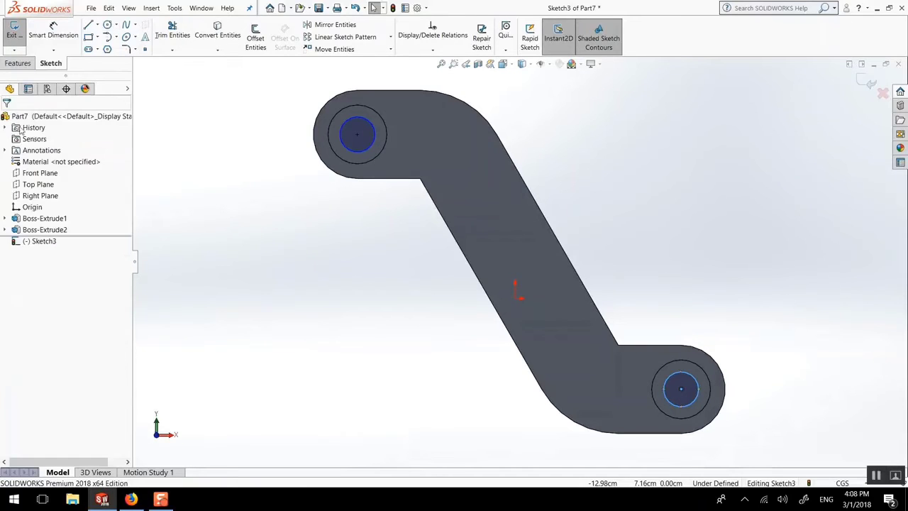
ctrl+click(357, 126)
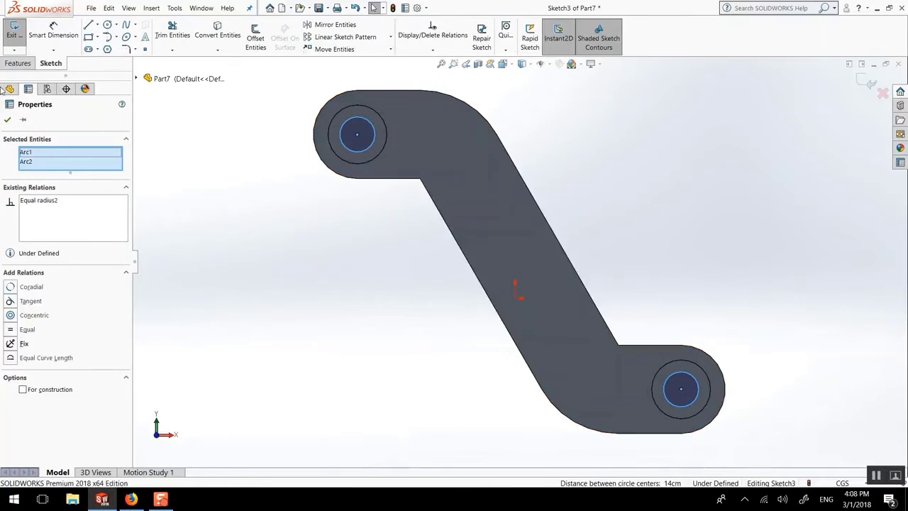
click(7, 121)
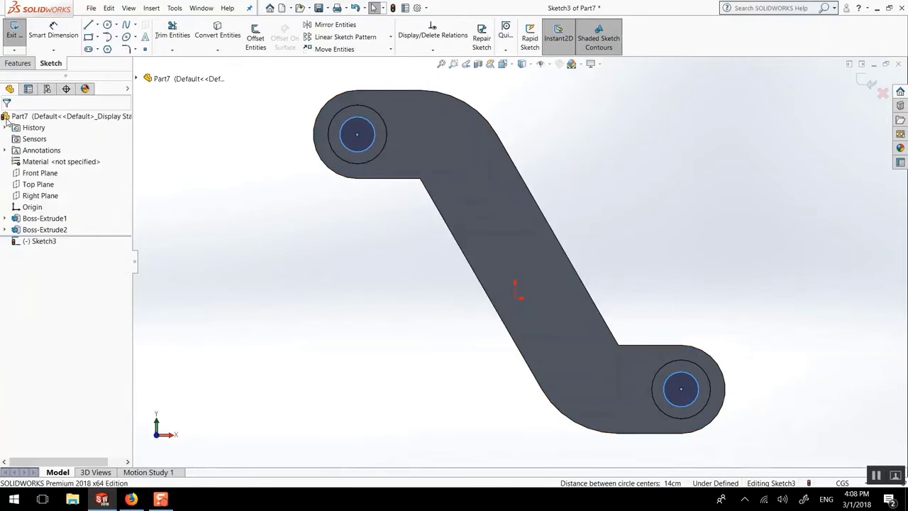
Step: Dimension the diameter of the inner circle on the upper boss and set it to 1.5 cm
click(50, 30)
click(348, 153)
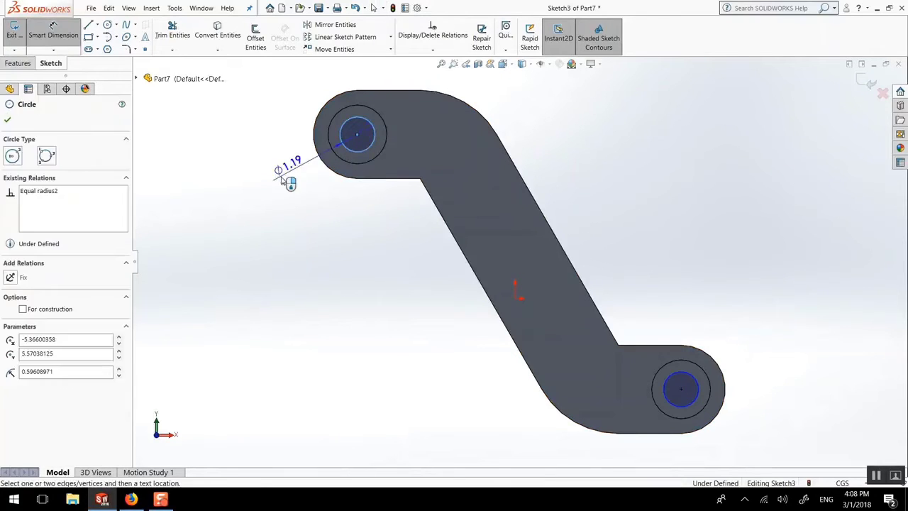
click(284, 183)
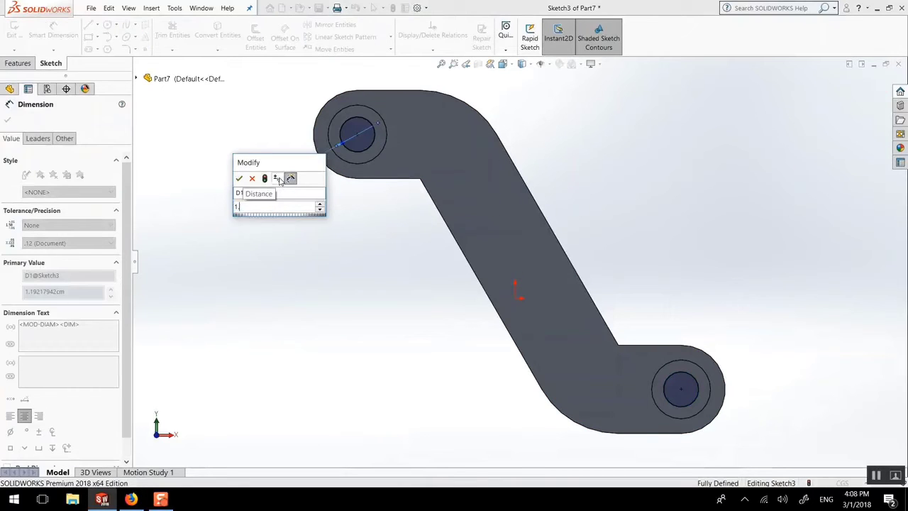
key(Return)
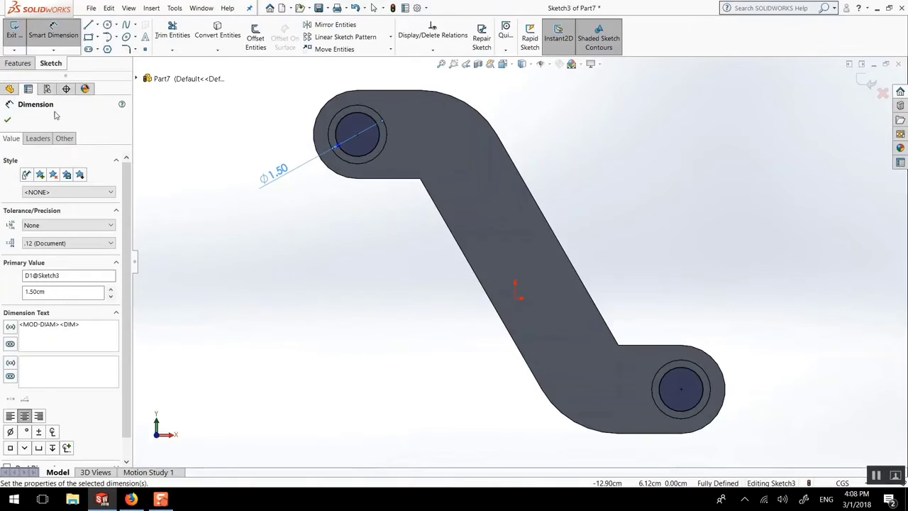
click(6, 122)
Step: Exit the sketch and edit the extrusion of the cylindrical end bosses, setting its depth back to 2.5 cm
middle_drag(324, 203, 267, 214)
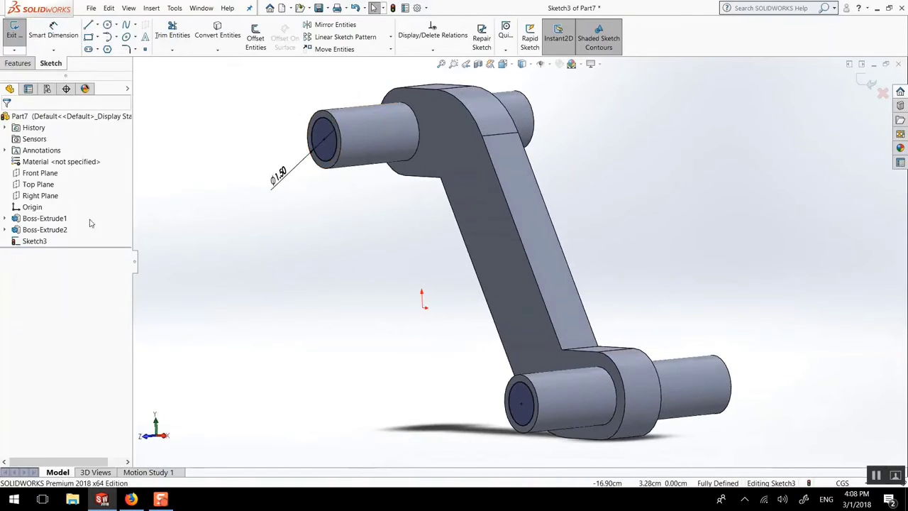
click(32, 229)
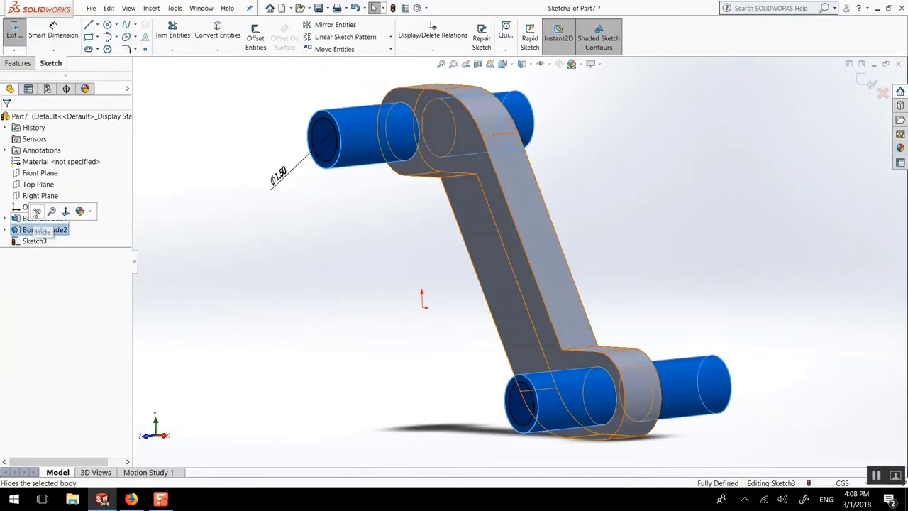
click(193, 194)
click(871, 85)
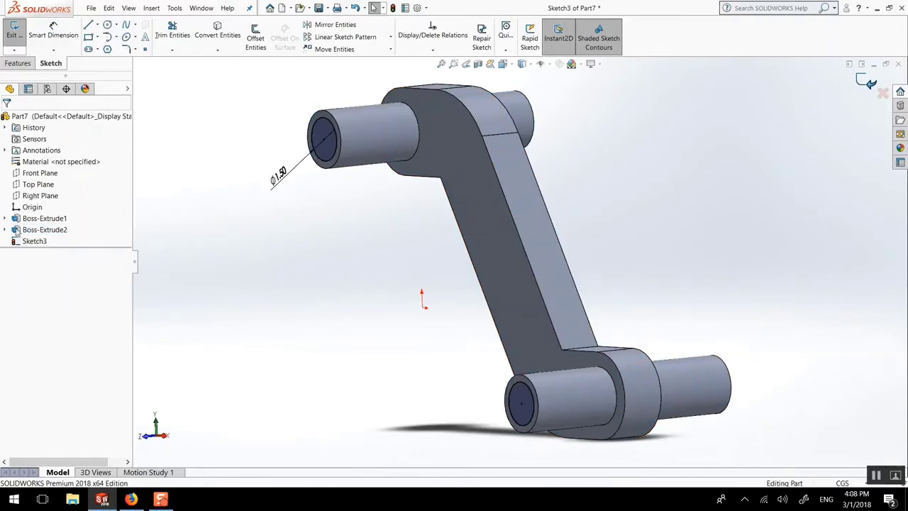
click(39, 230)
click(32, 204)
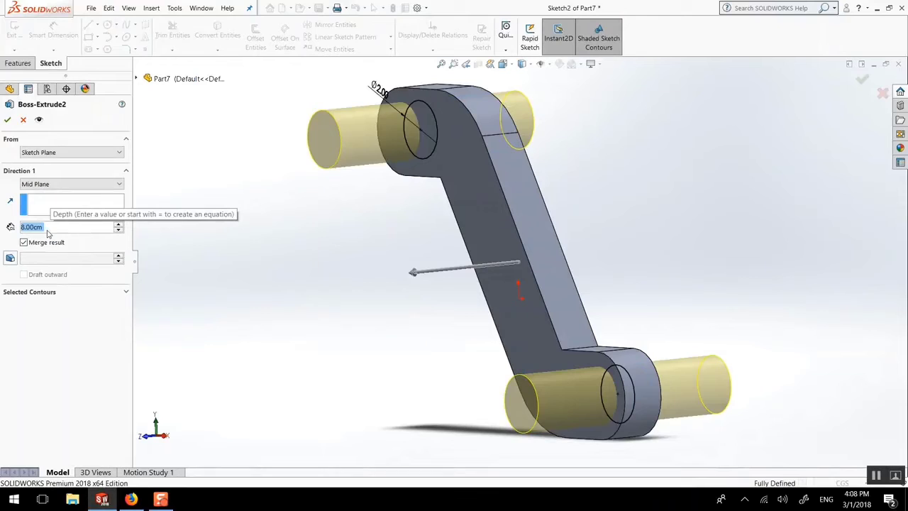
text(2.5)
key(Return)
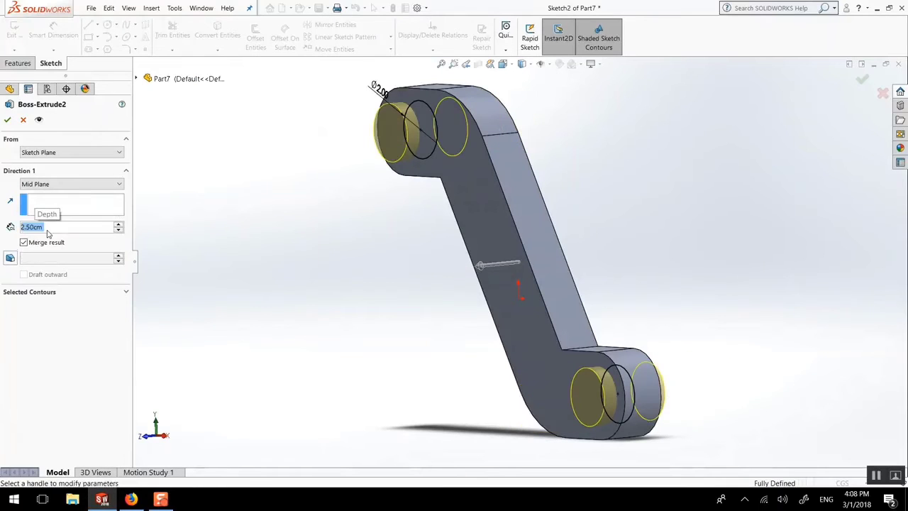
click(8, 120)
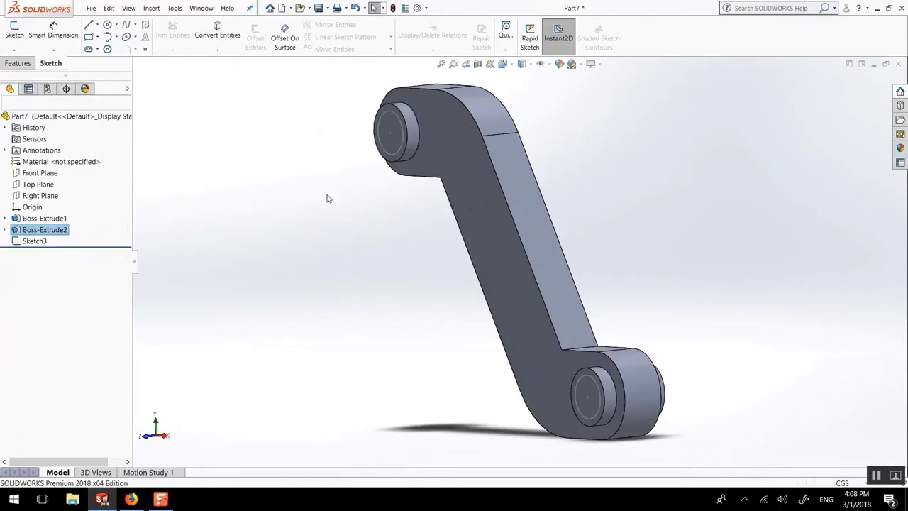
Step: Reopen the sketch of the two 1.5 cm circles and extrude-cut both circles Through All the link
click(35, 240)
click(47, 208)
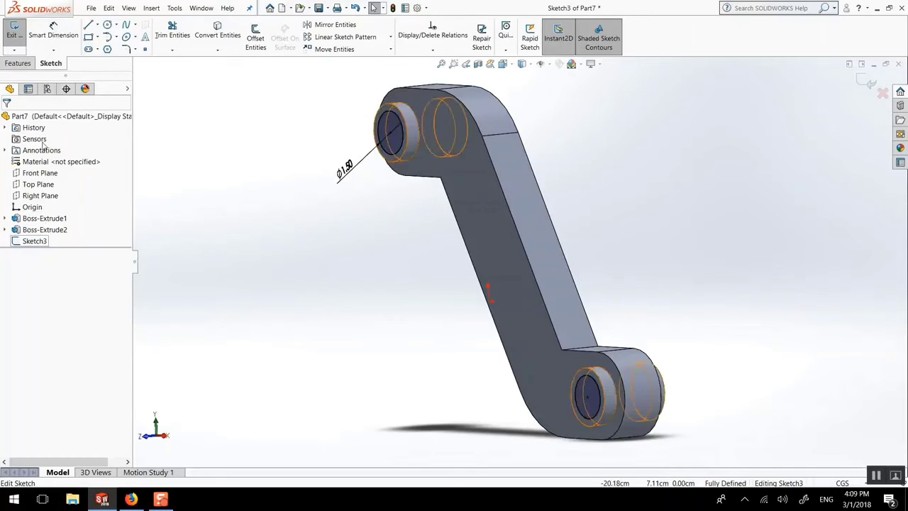
click(17, 63)
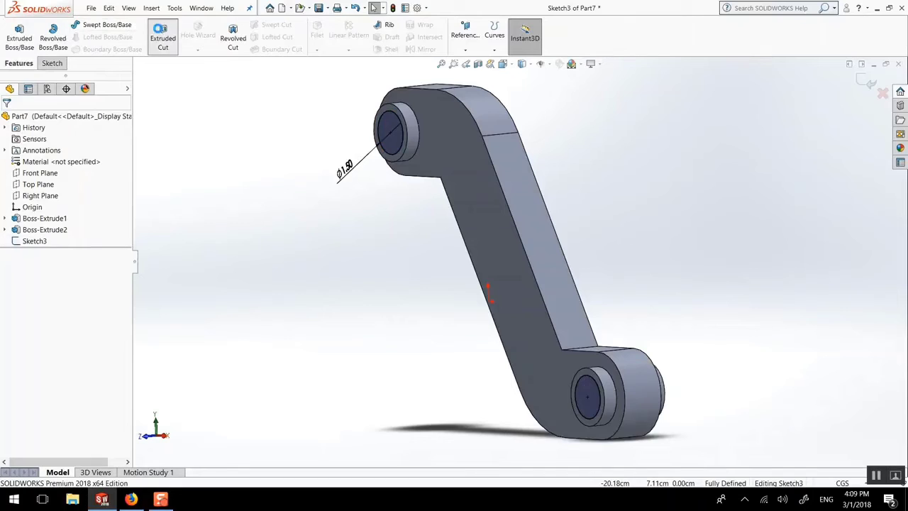
click(160, 34)
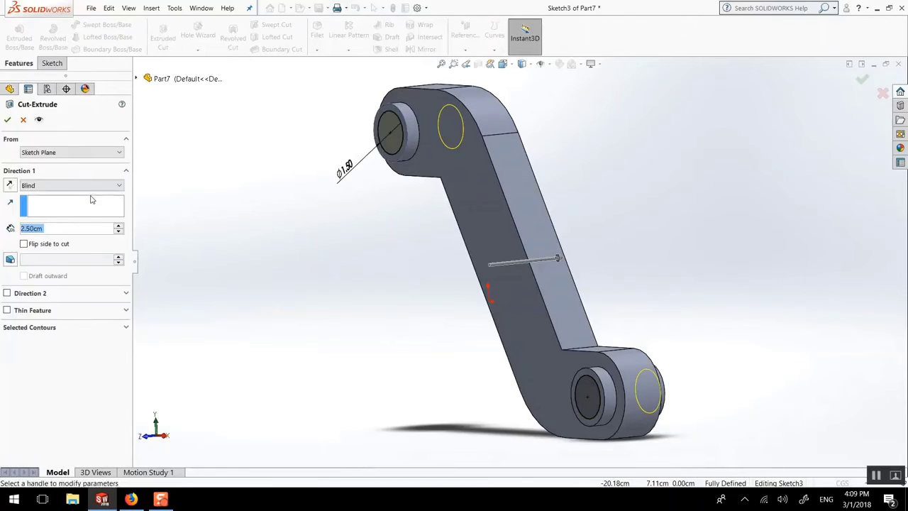
click(66, 186)
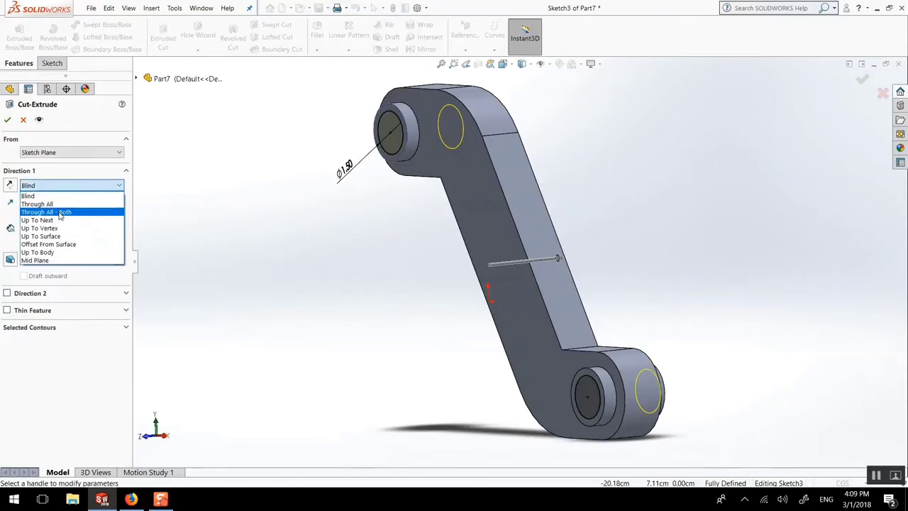
click(43, 200)
click(8, 120)
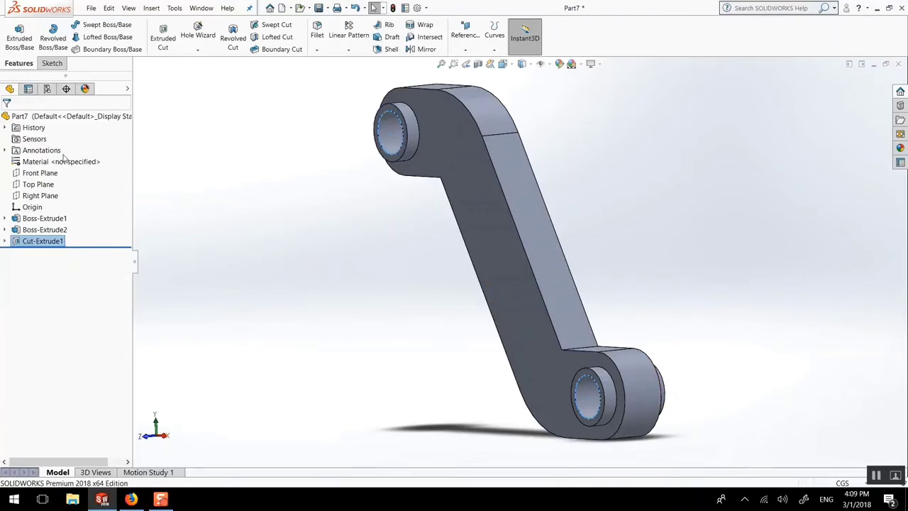
middle_drag(334, 304, 398, 302)
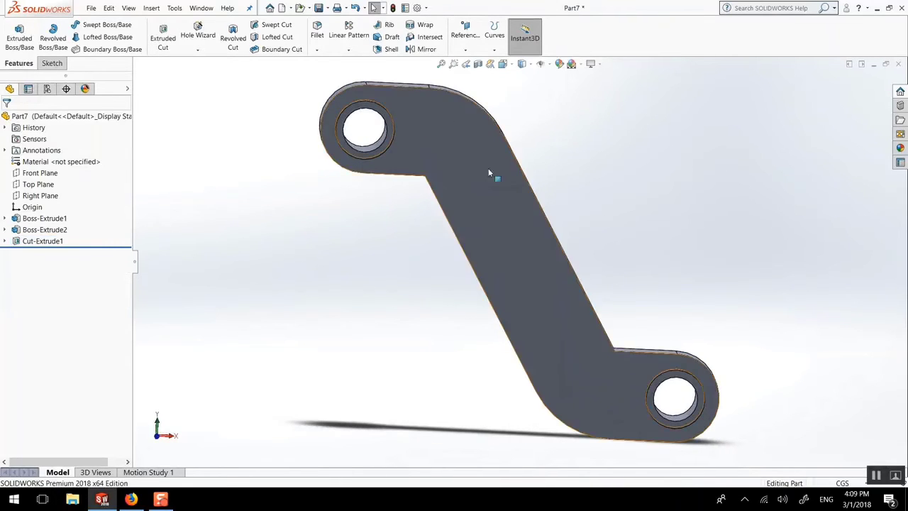
Step: Start a fillet on the link body, selecting its whole front face, and set the radius to 0.2 cm
middle_drag(486, 178, 401, 122)
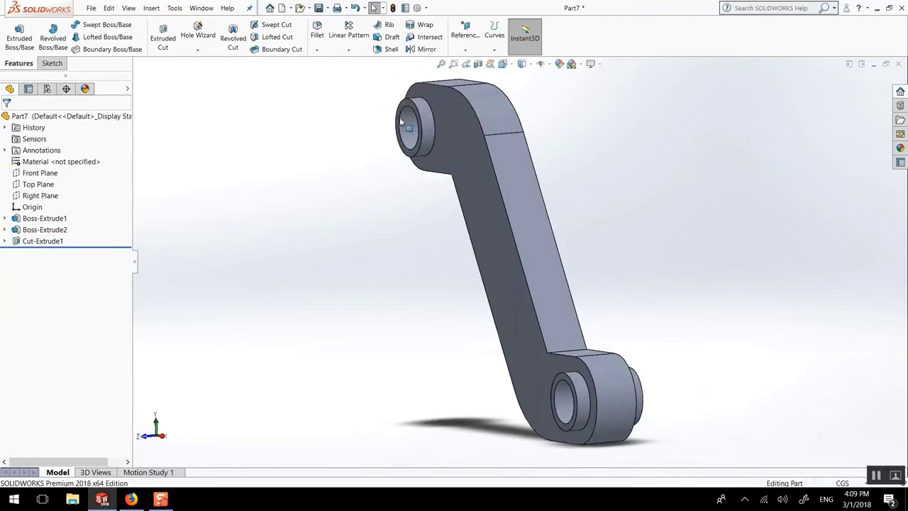
click(314, 35)
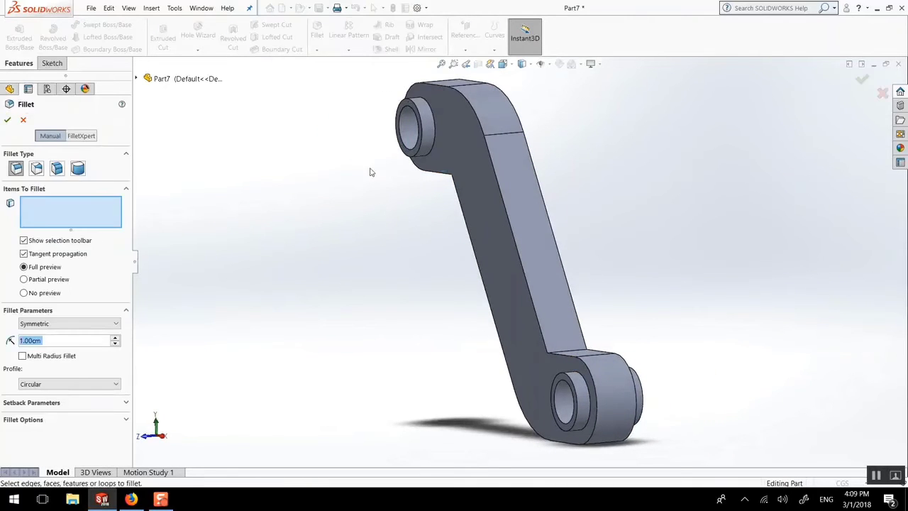
click(484, 135)
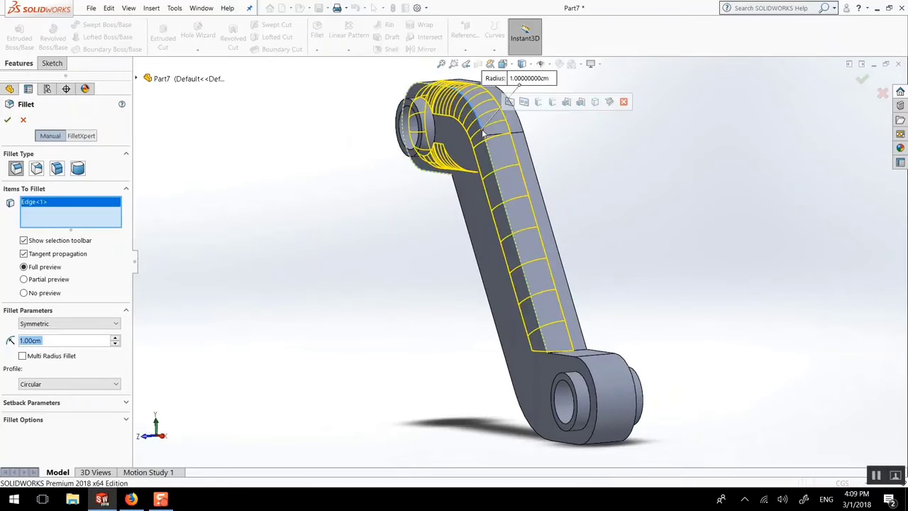
right_click(42, 215)
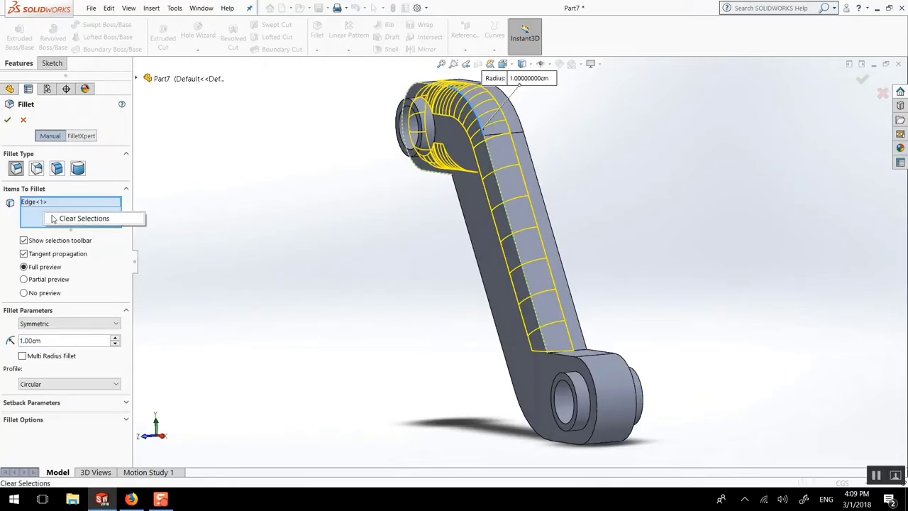
click(71, 218)
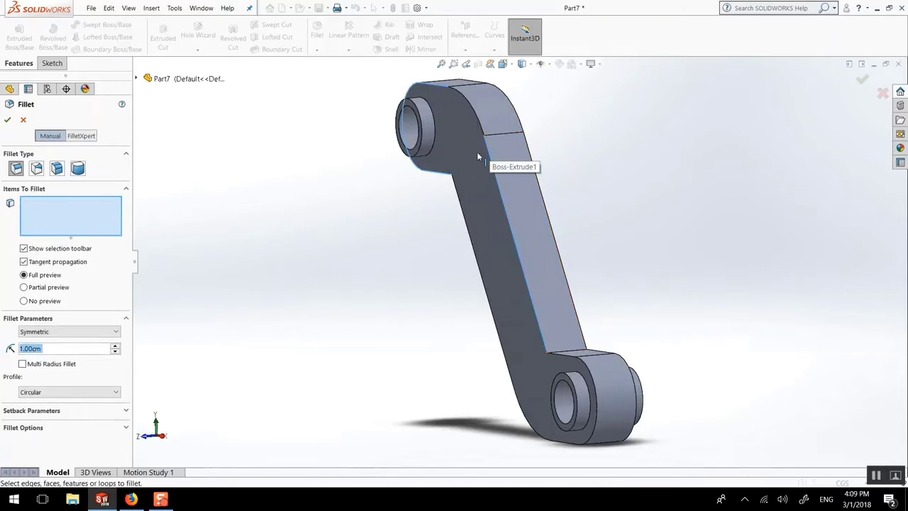
click(477, 154)
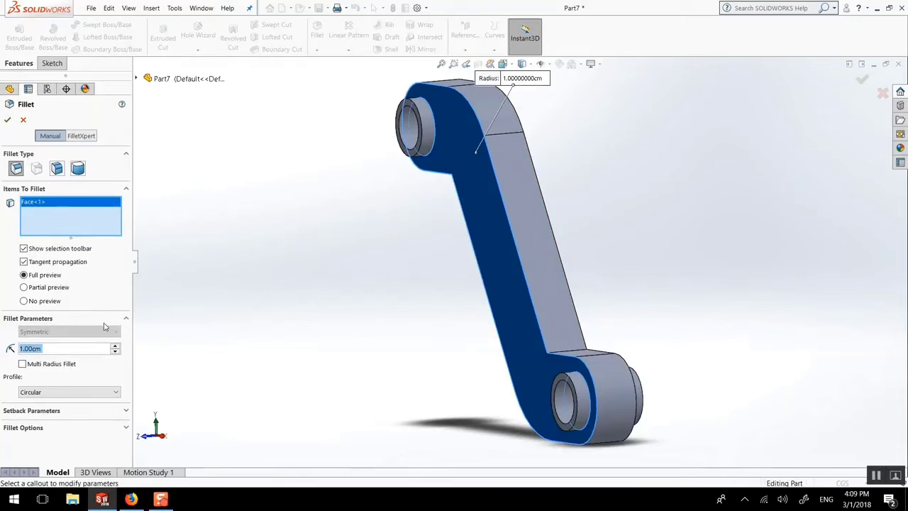
text(0.2)
key(Return)
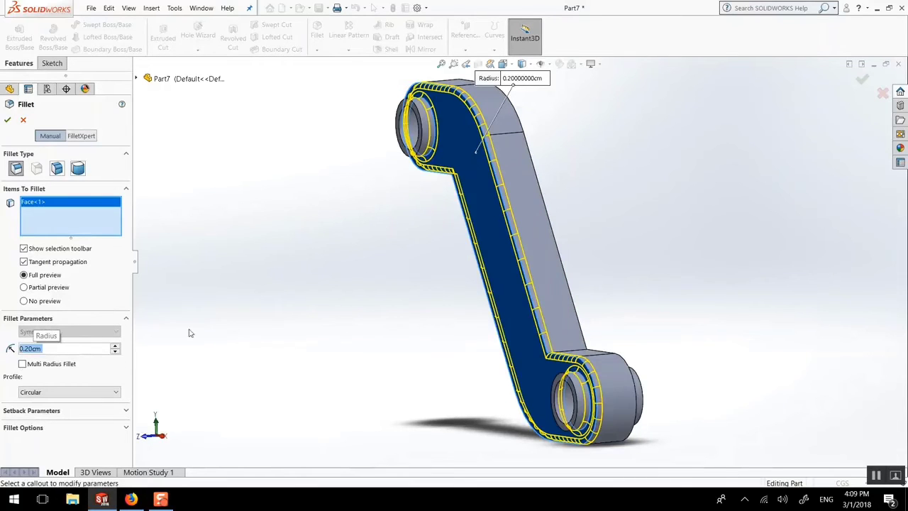
middle_drag(454, 313, 565, 341)
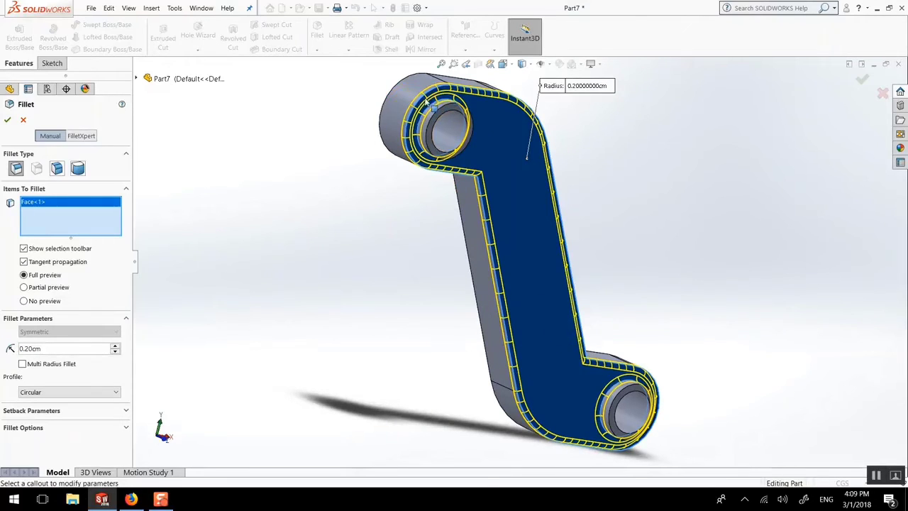
Step: Try the 0.2 cm fillet on the outline edges of the body's front and back faces instead, and undo it
right_click(49, 207)
click(82, 209)
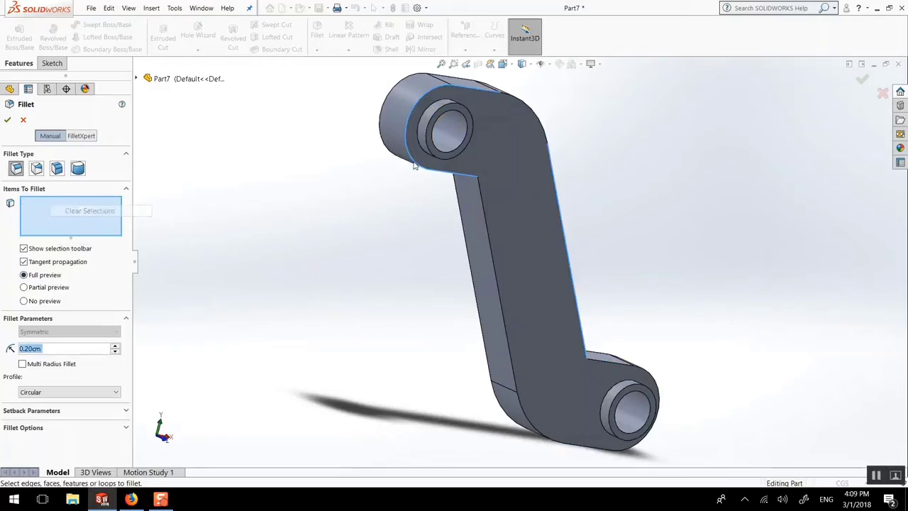
click(454, 87)
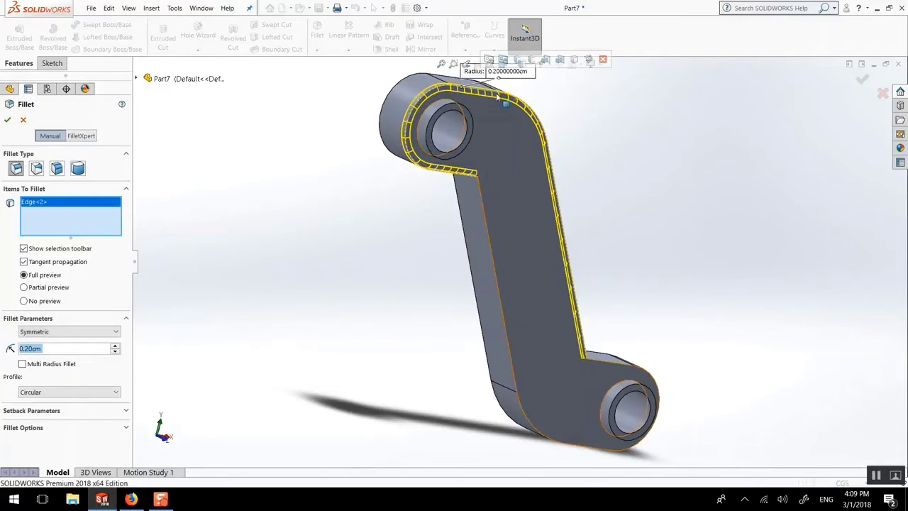
click(483, 210)
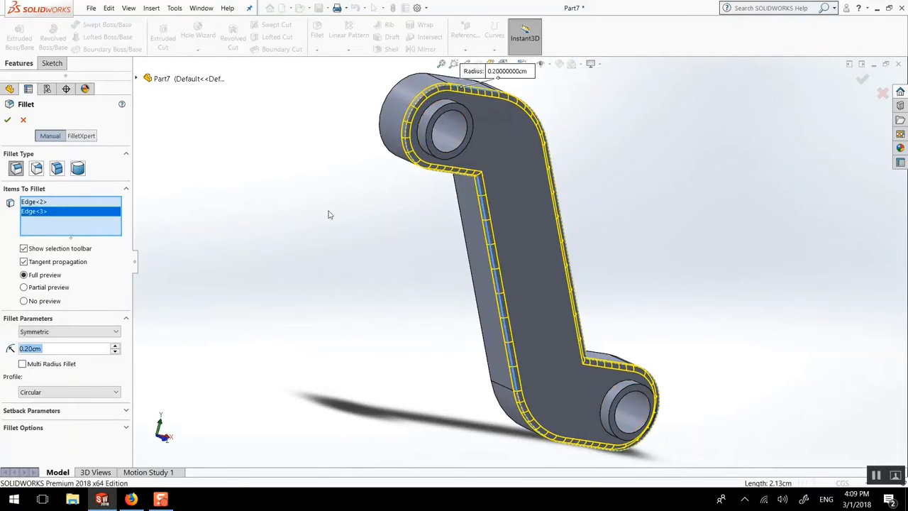
middle_drag(337, 235, 501, 298)
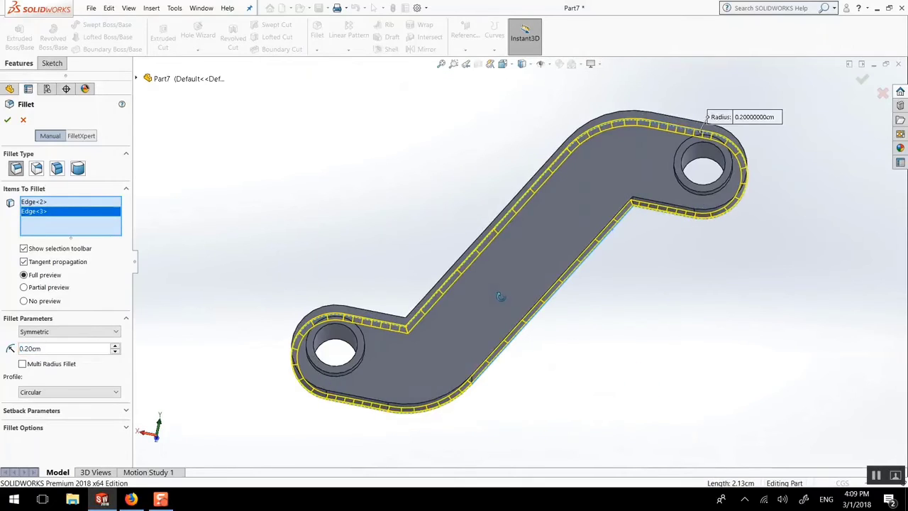
click(668, 118)
middle_drag(603, 239, 596, 268)
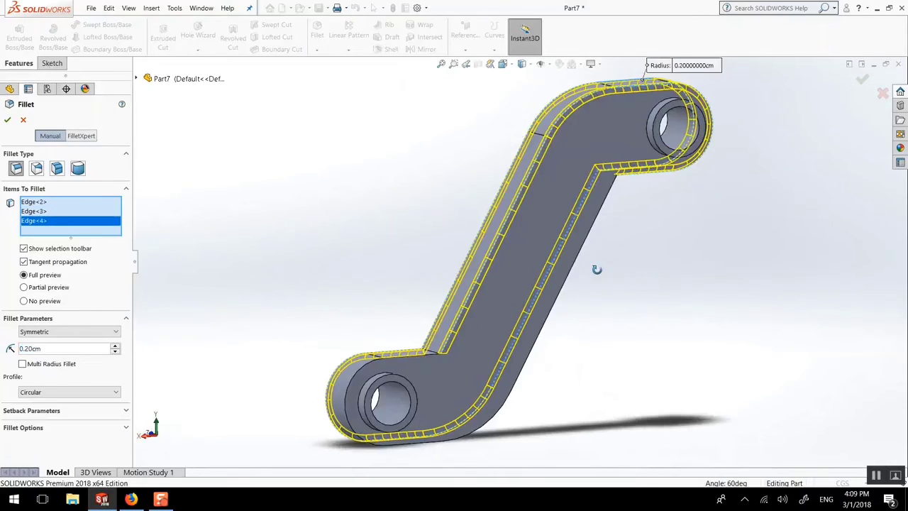
click(417, 362)
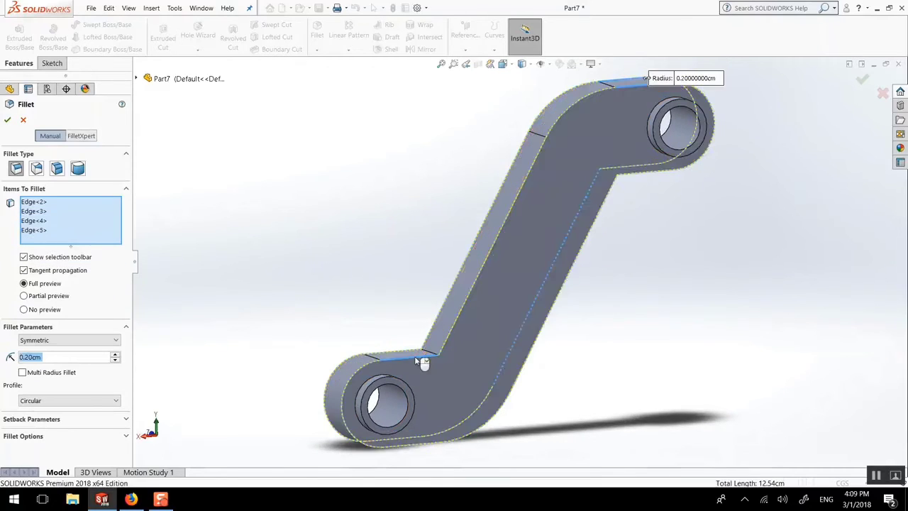
middle_drag(386, 288, 499, 359)
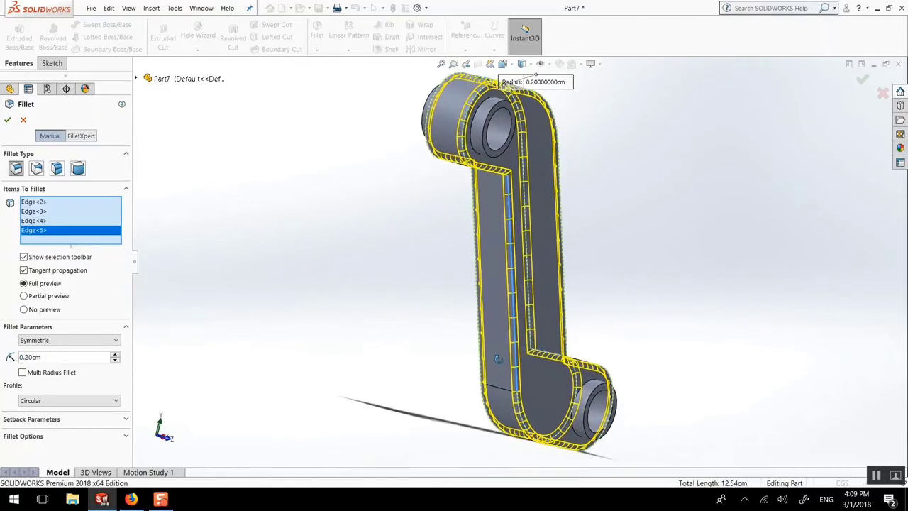
click(5, 118)
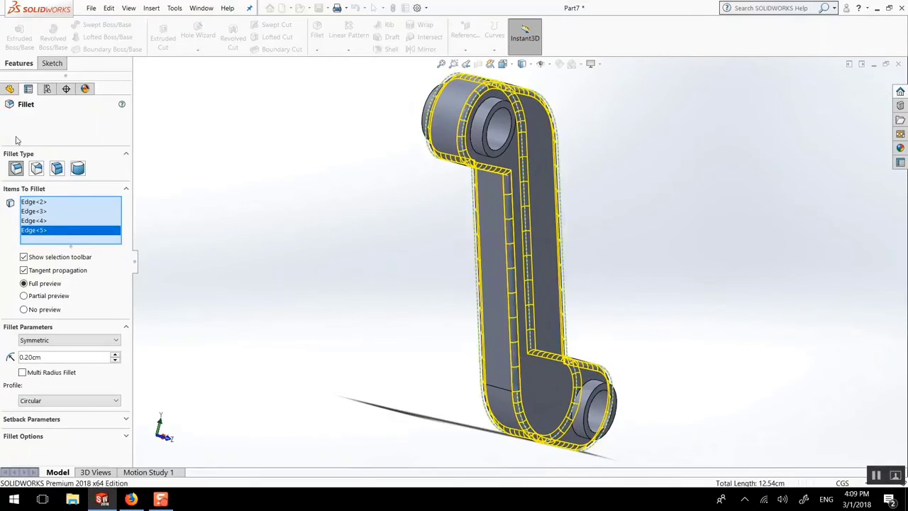
middle_drag(275, 191, 206, 183)
key(ctrl+z)
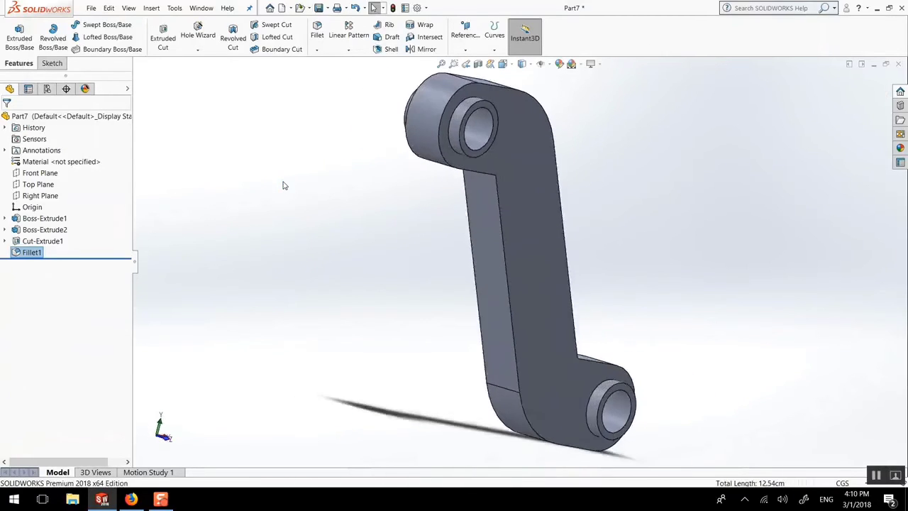
Step: Chamfer the outline edges of the body's front and back faces with a 0.2 cm distance at 45 degrees
click(316, 49)
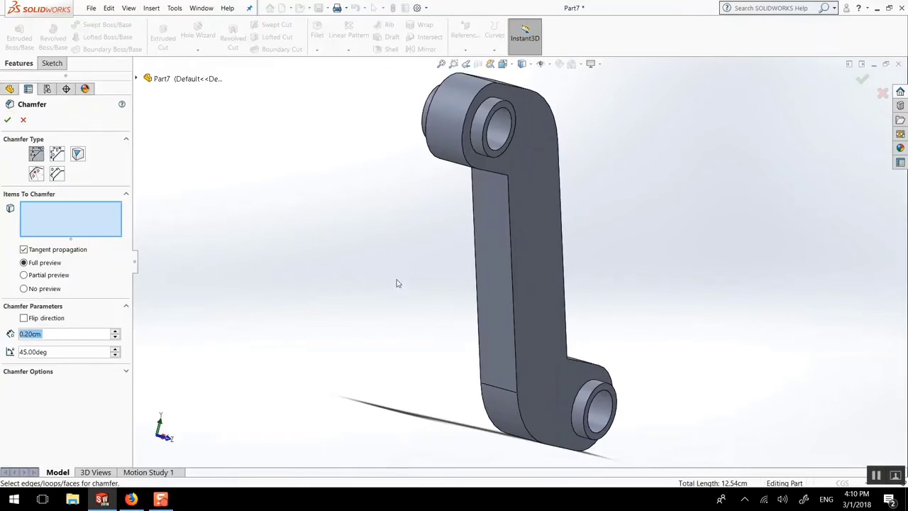
click(510, 204)
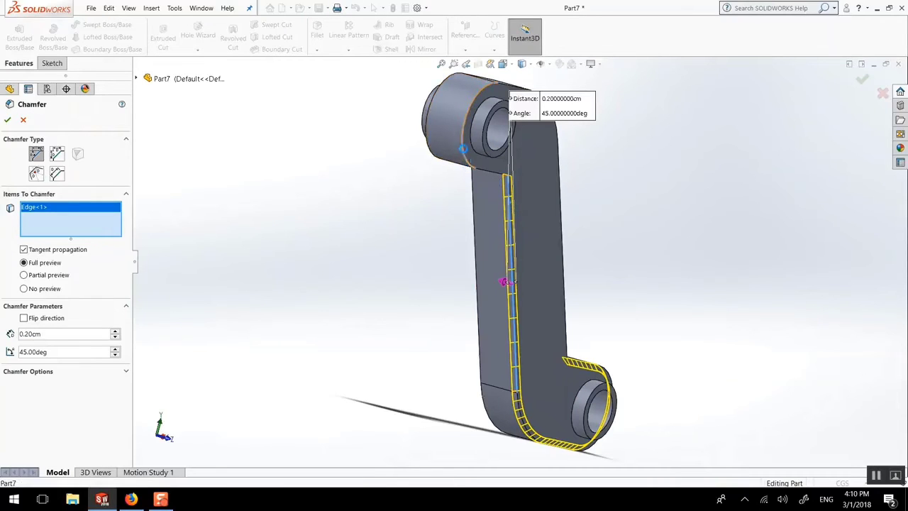
click(465, 151)
middle_drag(499, 172, 293, 189)
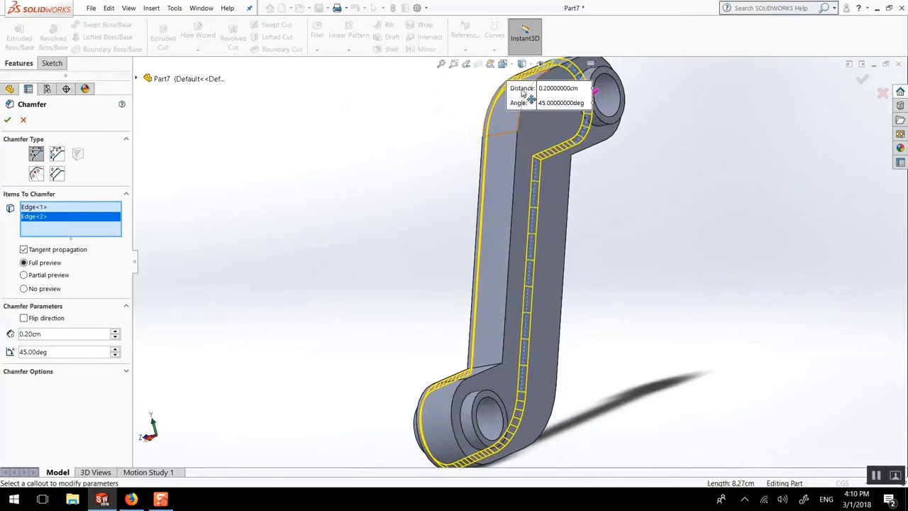
click(603, 146)
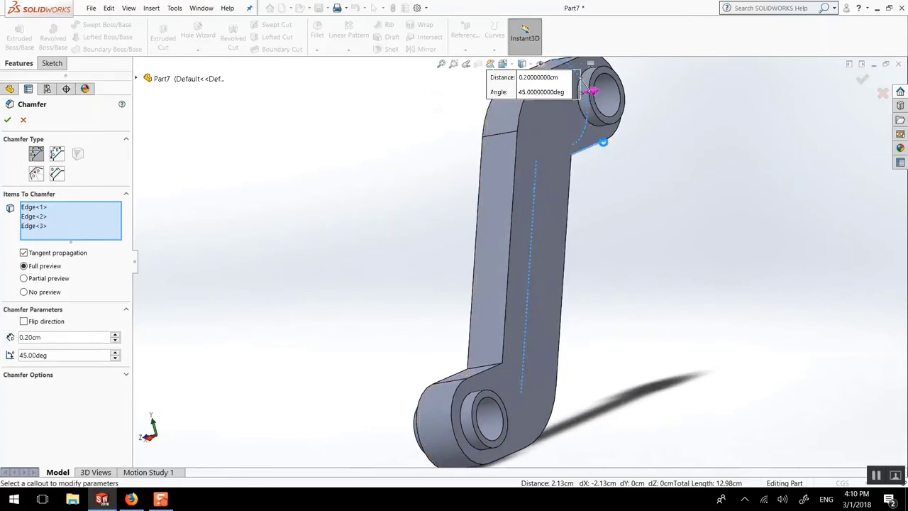
click(570, 174)
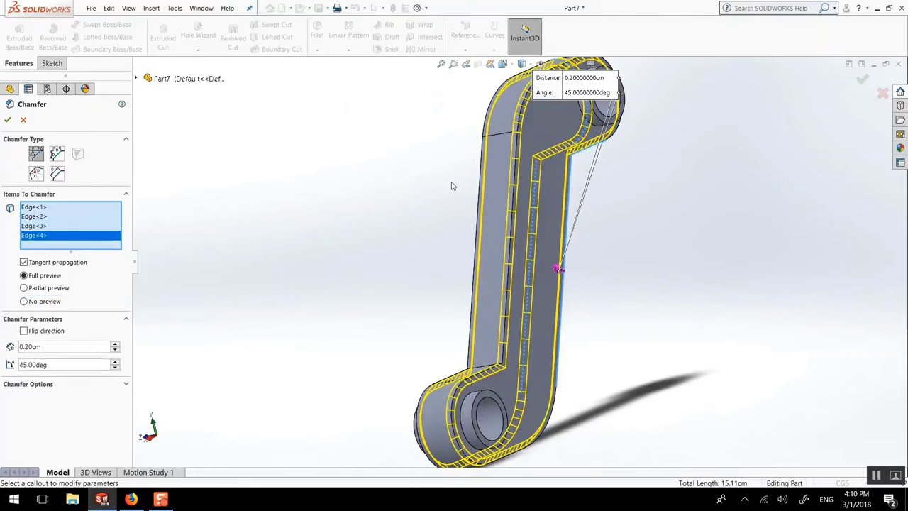
middle_drag(412, 196, 238, 225)
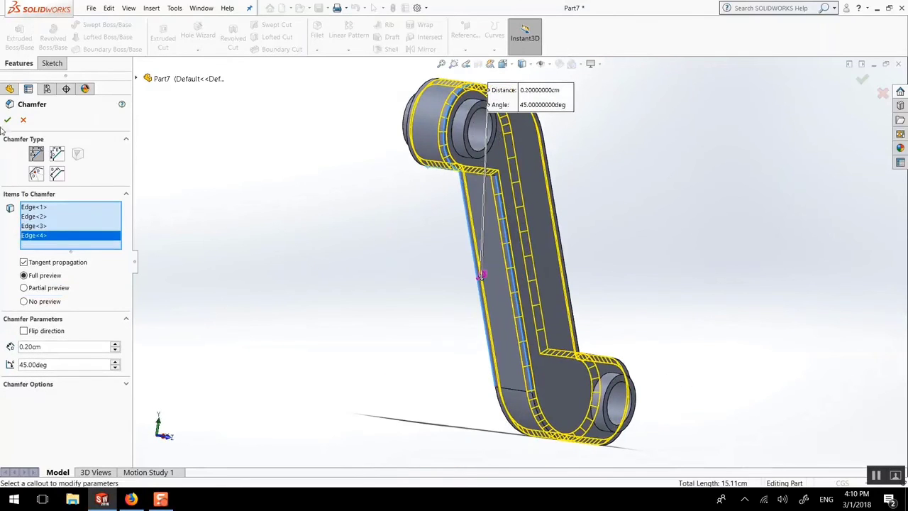
key(Return)
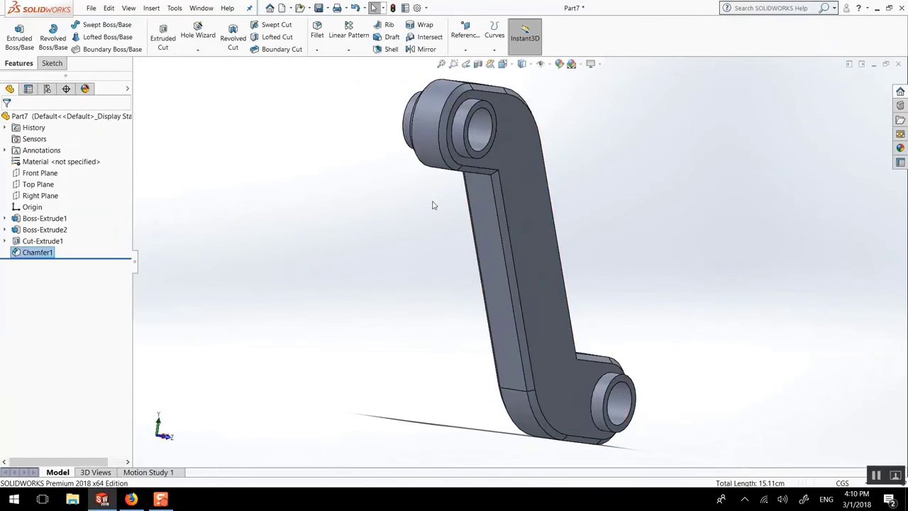
Step: Fillet the four circular edges where the cylindrical bosses meet the body's front and back faces with a 0.1 cm radius
middle_drag(432, 203, 331, 210)
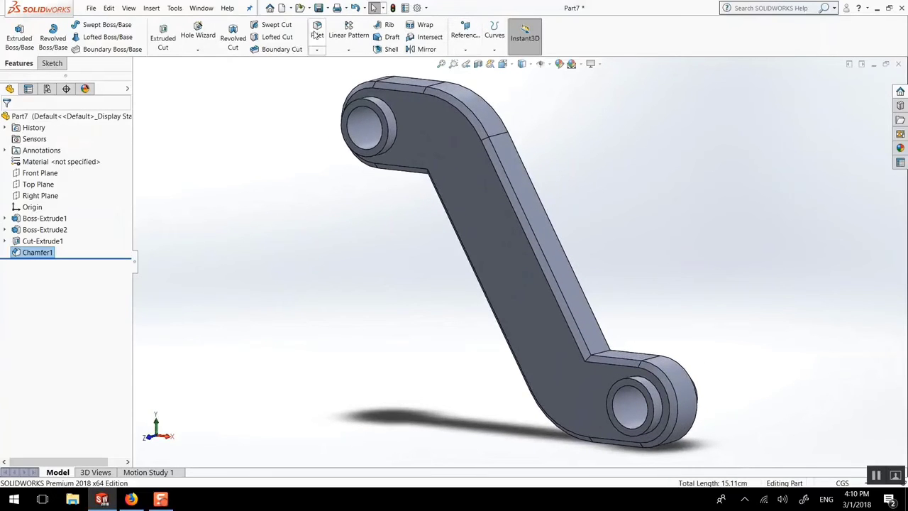
click(383, 104)
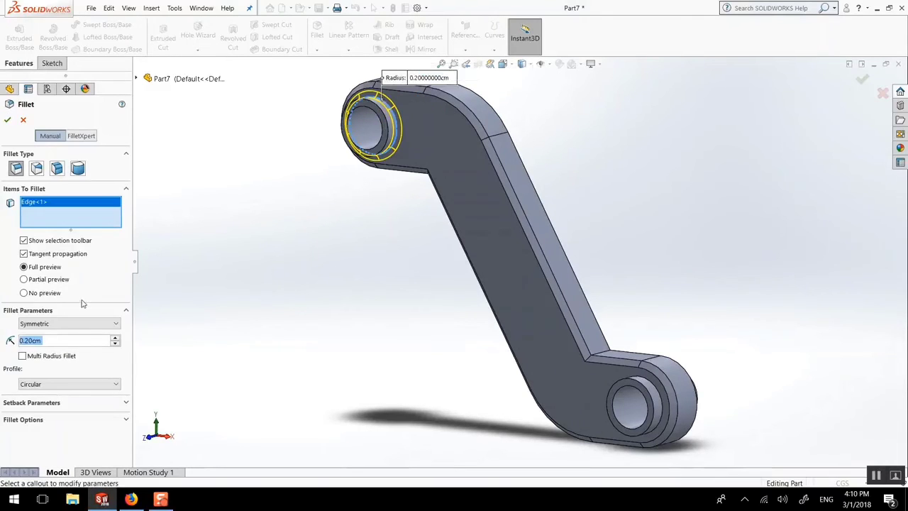
text(0.1)
key(Return)
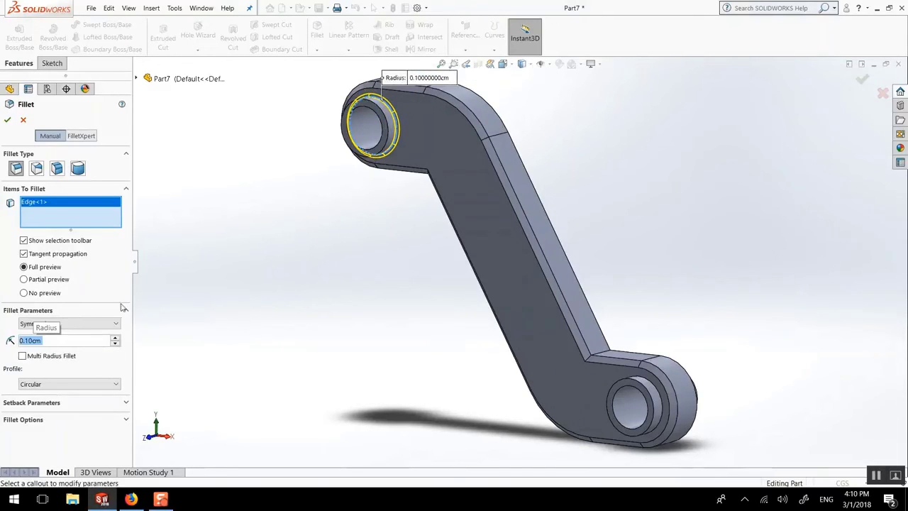
click(663, 402)
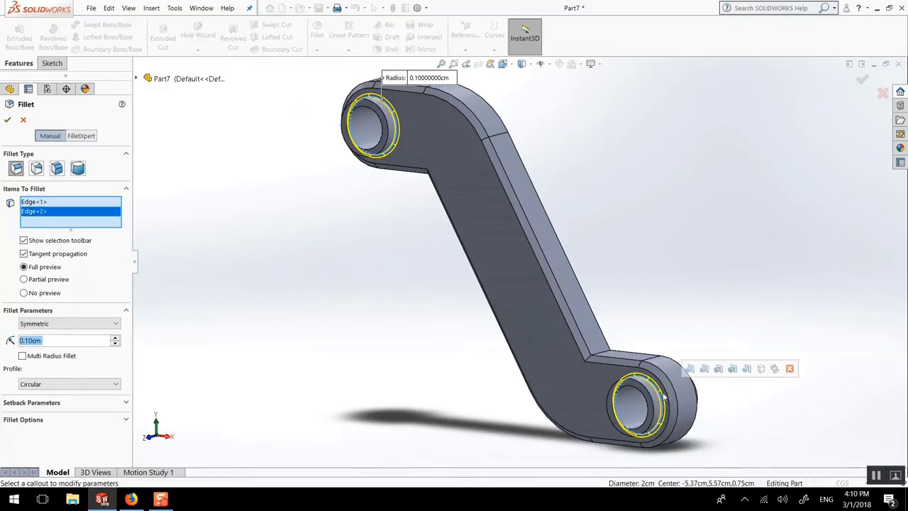
middle_drag(641, 305, 508, 324)
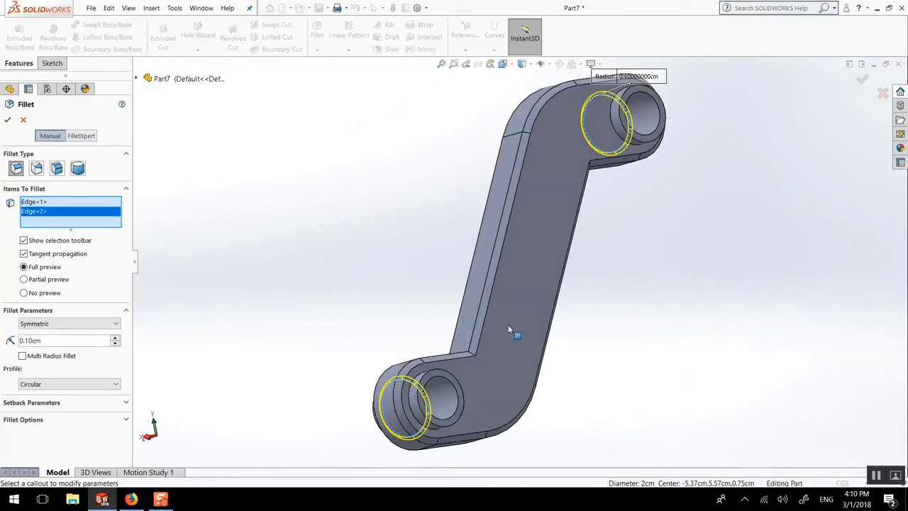
click(422, 378)
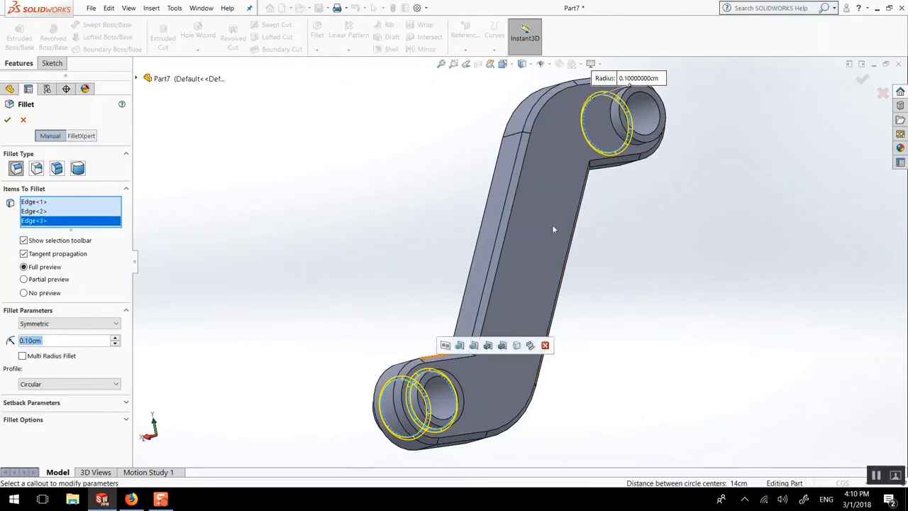
click(619, 111)
middle_drag(405, 194, 499, 209)
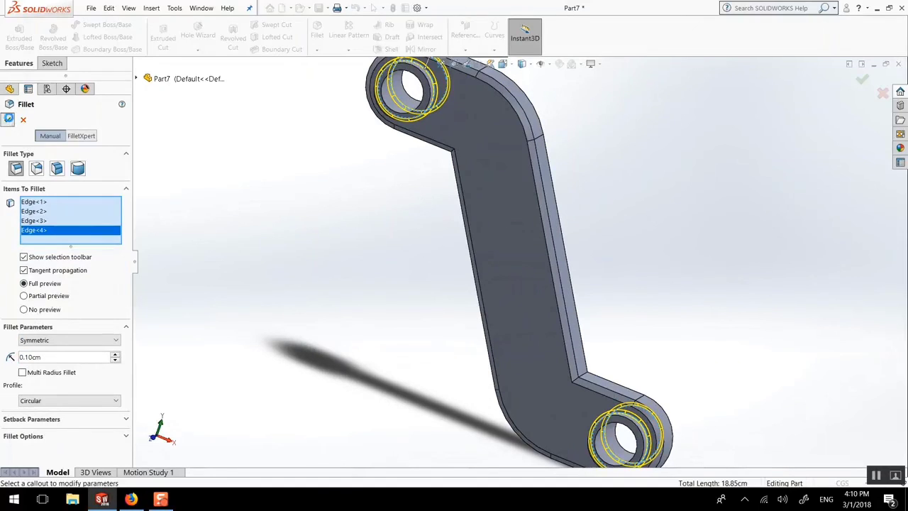
click(9, 119)
scroll(527, 238, up, 1)
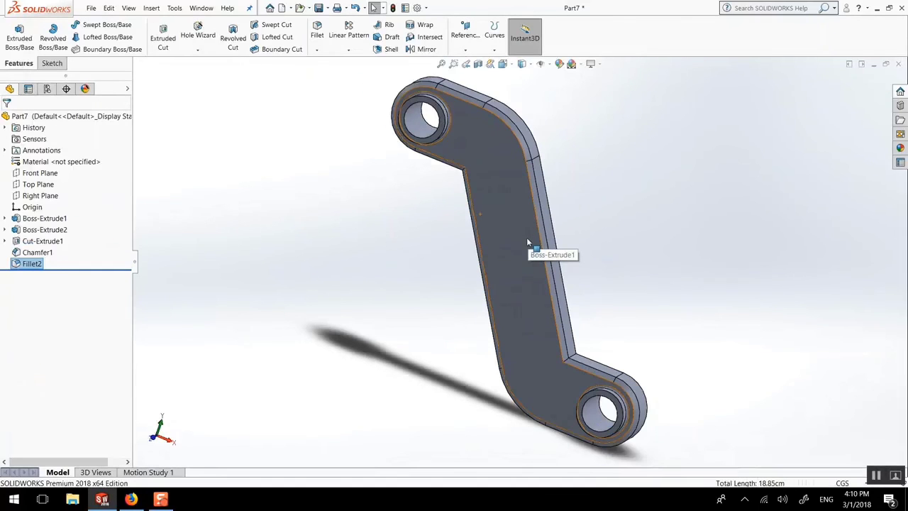
Step: Start a fillet with a 0.025 cm radius and select the ring-shaped end faces on both sides of the upper boss
scroll(526, 237, down, 1)
scroll(448, 115, down, 2)
scroll(396, 135, down, 2)
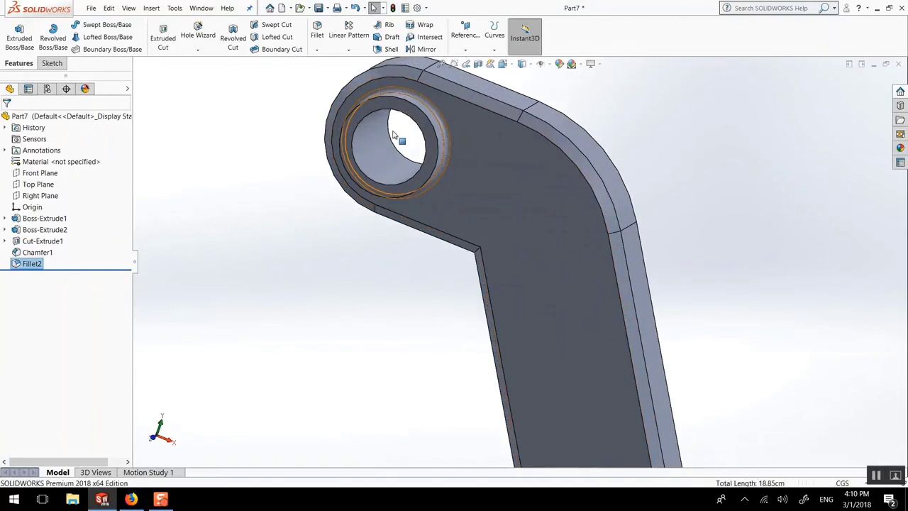
middle_drag(396, 135, 434, 124)
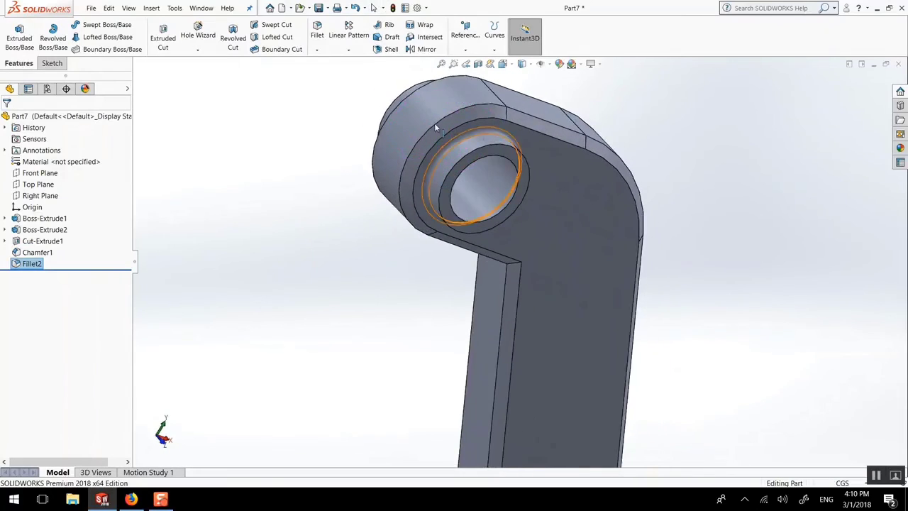
click(317, 32)
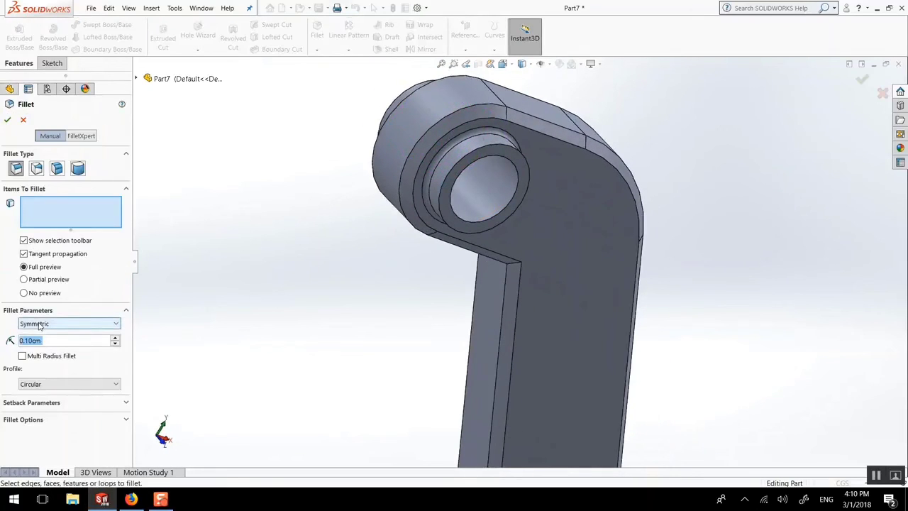
text(0.025)
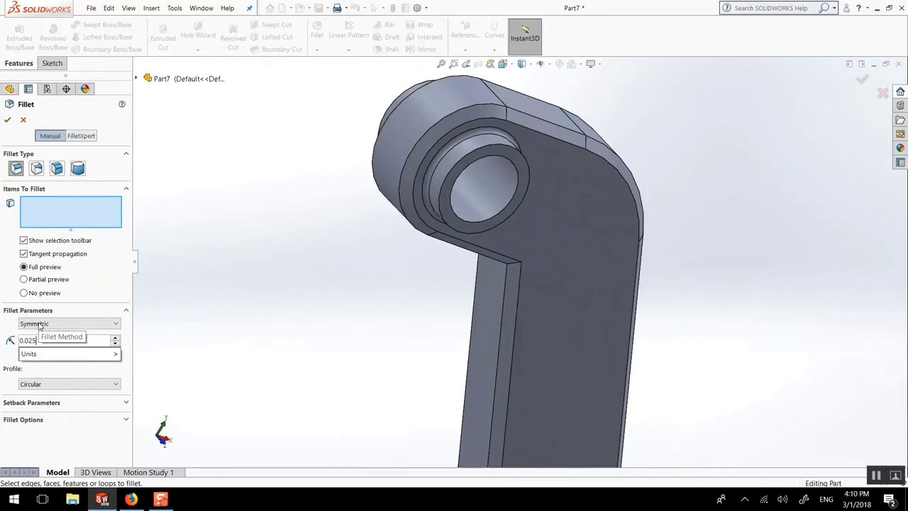
key(Return)
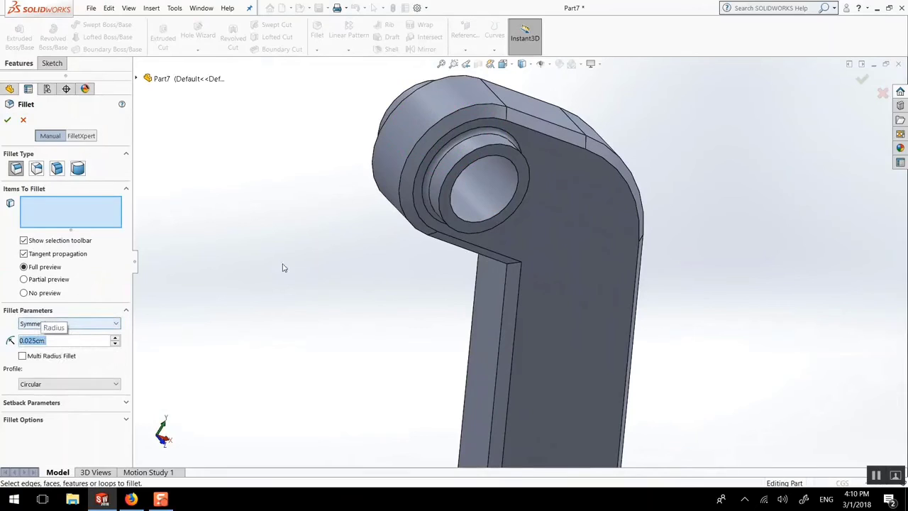
click(486, 151)
middle_drag(487, 216, 499, 224)
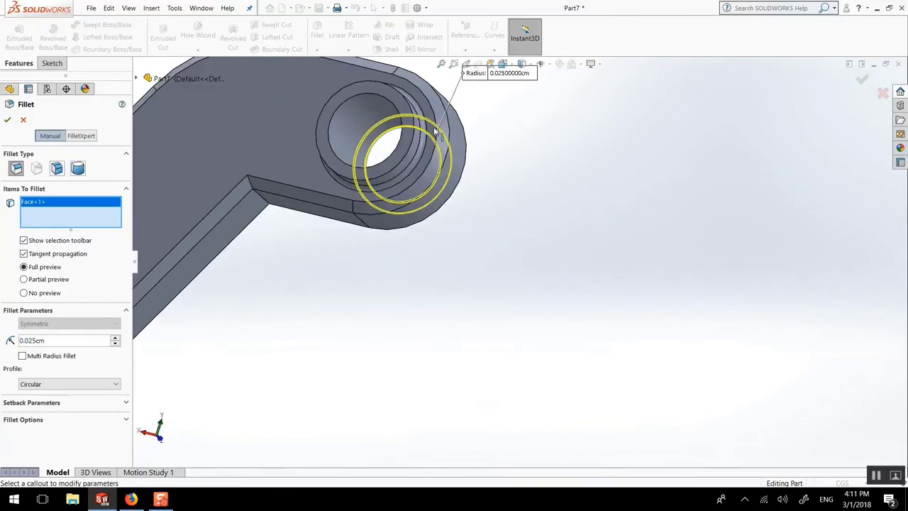
click(403, 103)
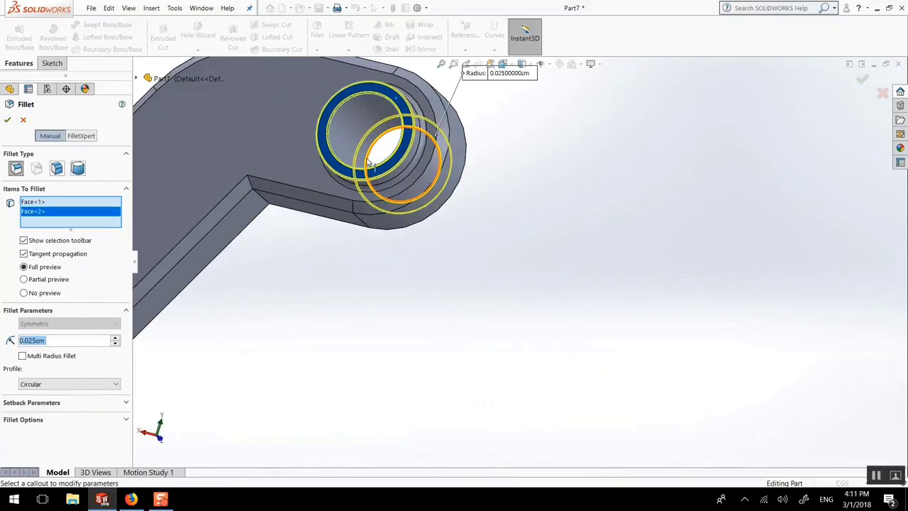
Step: Add both ring-shaped end faces of the lower boss to the fillet selection and apply the fillet
scroll(453, 405, up, 5)
scroll(385, 255, down, 5)
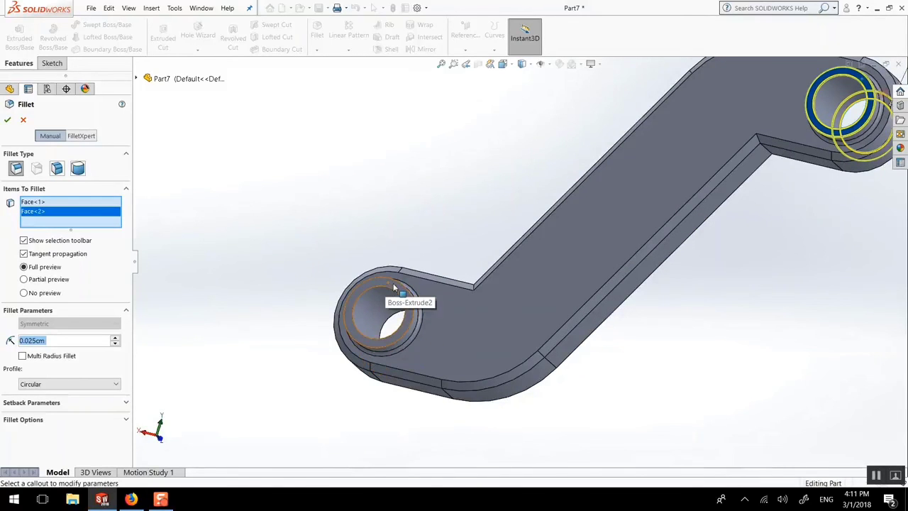
click(394, 287)
middle_drag(324, 284, 377, 308)
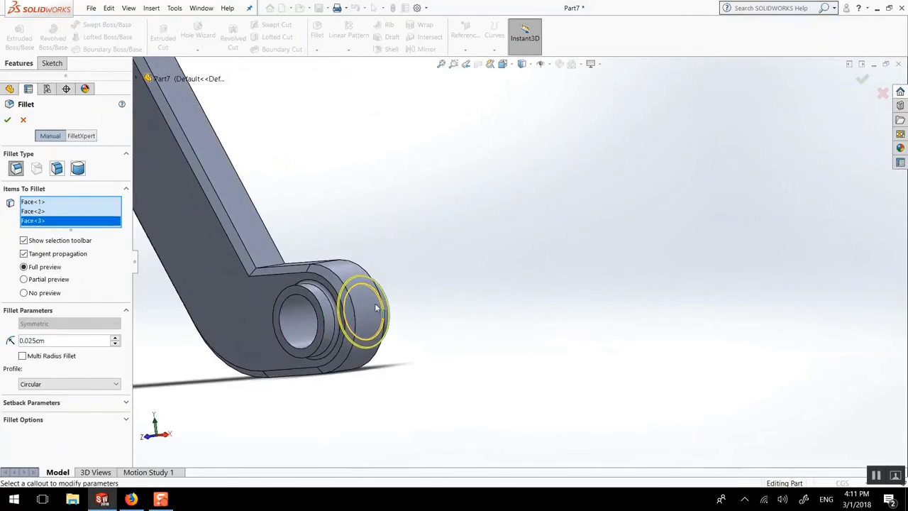
click(297, 291)
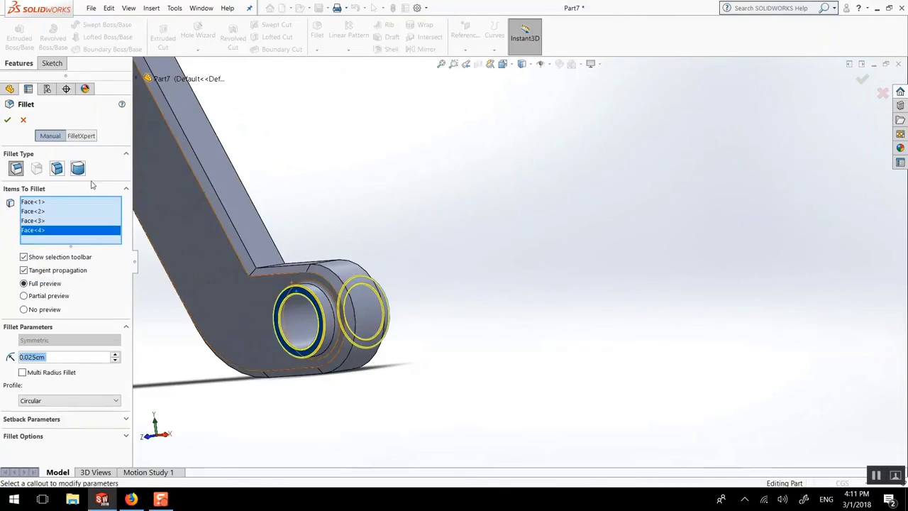
click(5, 119)
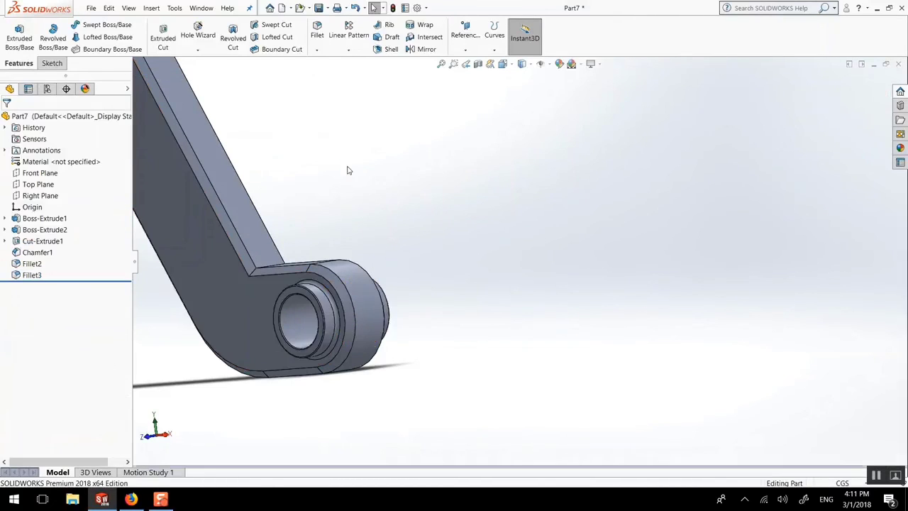
key(ctrl+7)
right_click(391, 229)
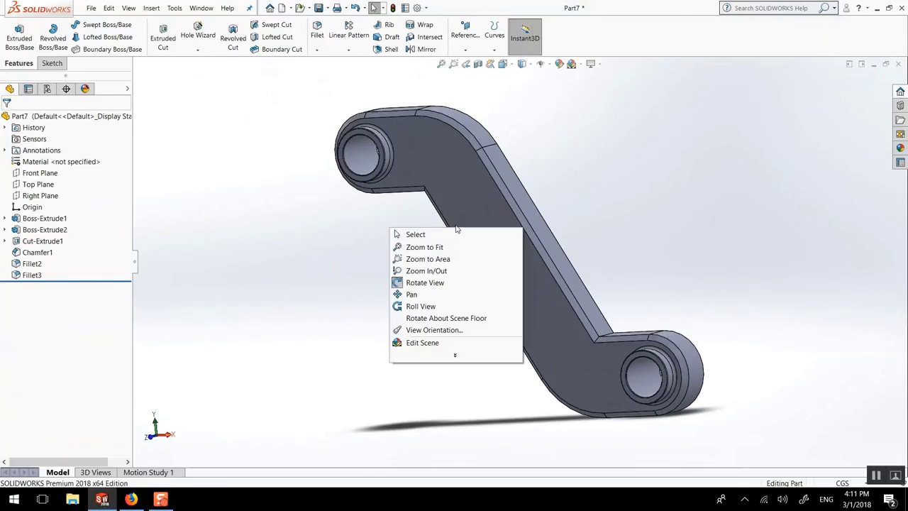
click(518, 152)
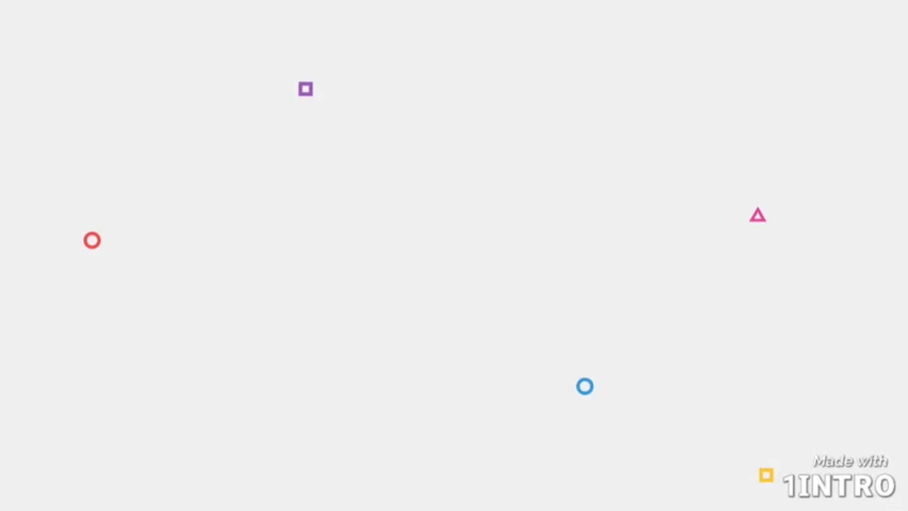